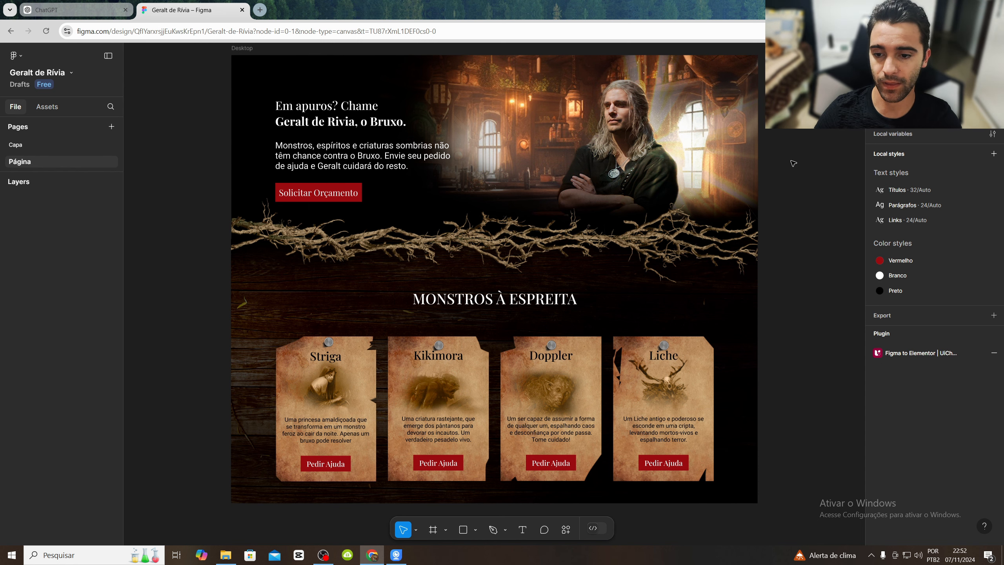
Hide the cards group and both background image layers so only the page's text content is shown
key("shift+0")
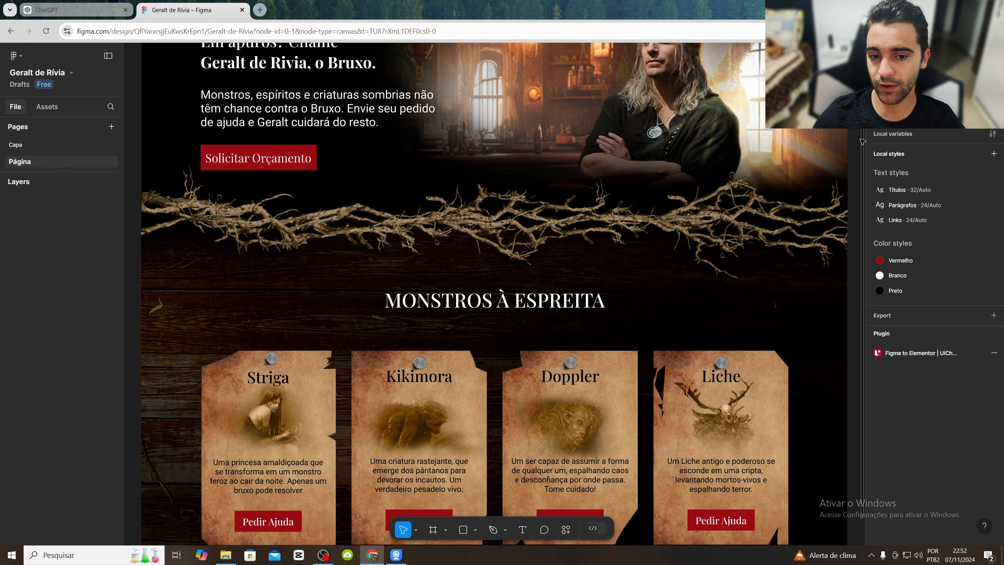
scroll(494, 293, "up", 3)
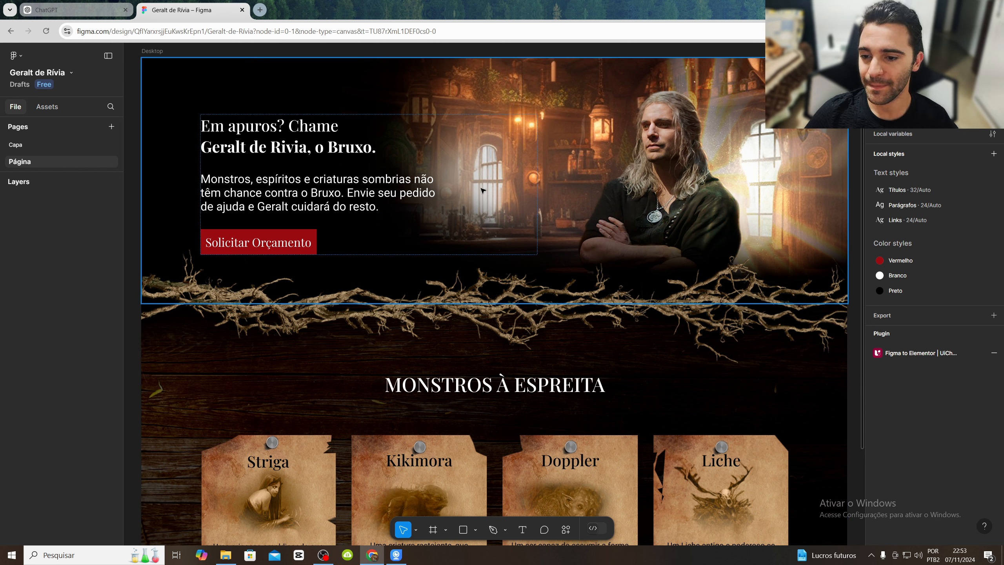
left_click(643, 133)
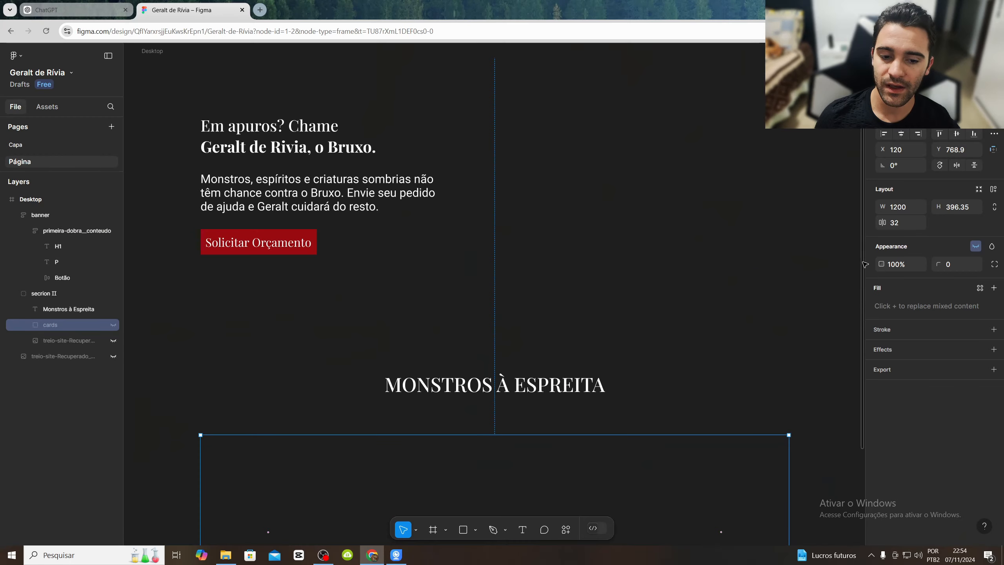
scroll(861, 247, "up", 1)
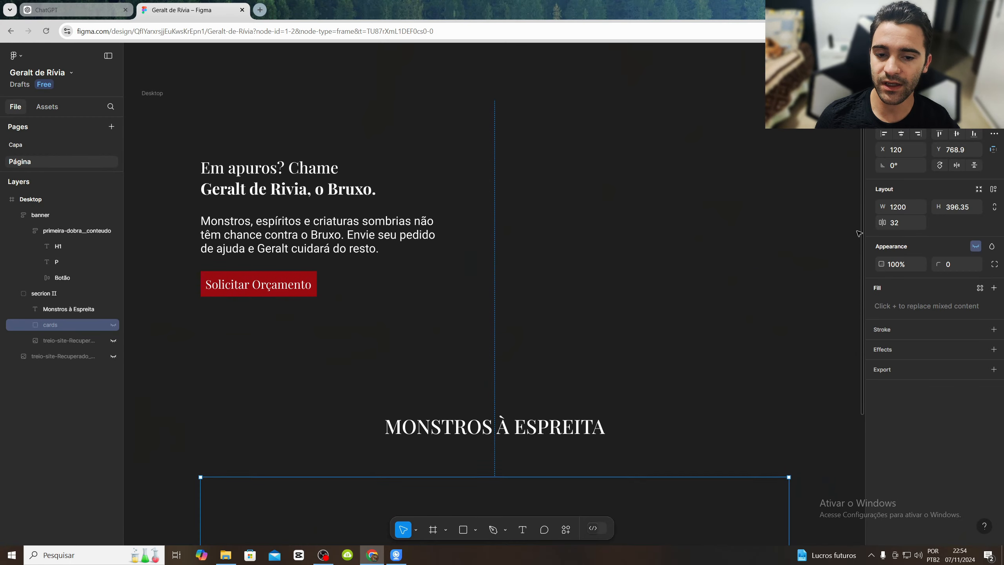
scroll(861, 247, "down", 3)
scroll(848, 315, "up", 3)
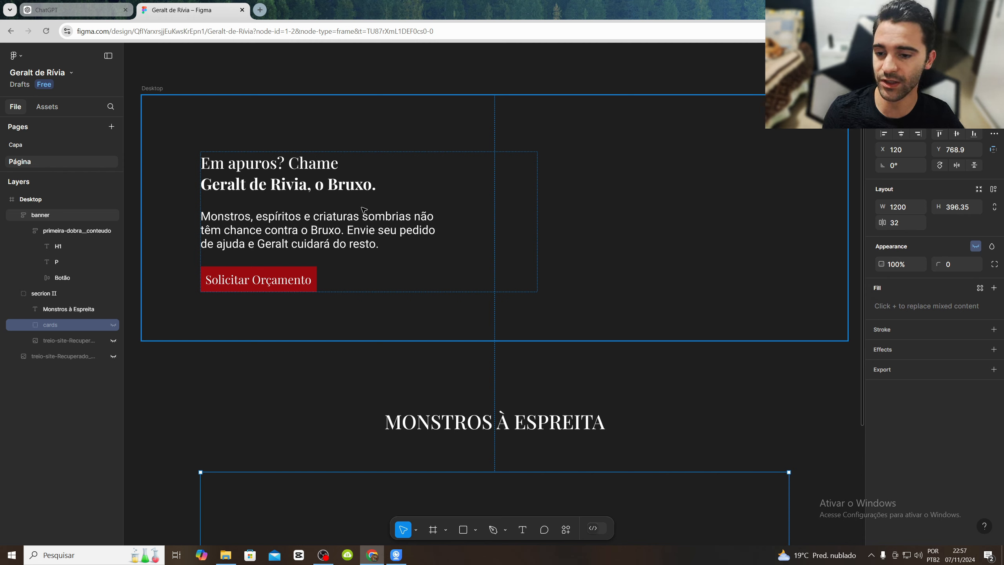
Examine the banner's heading, paragraph and button text up close
key("ctrl+plus")
key("ctrl+plus")
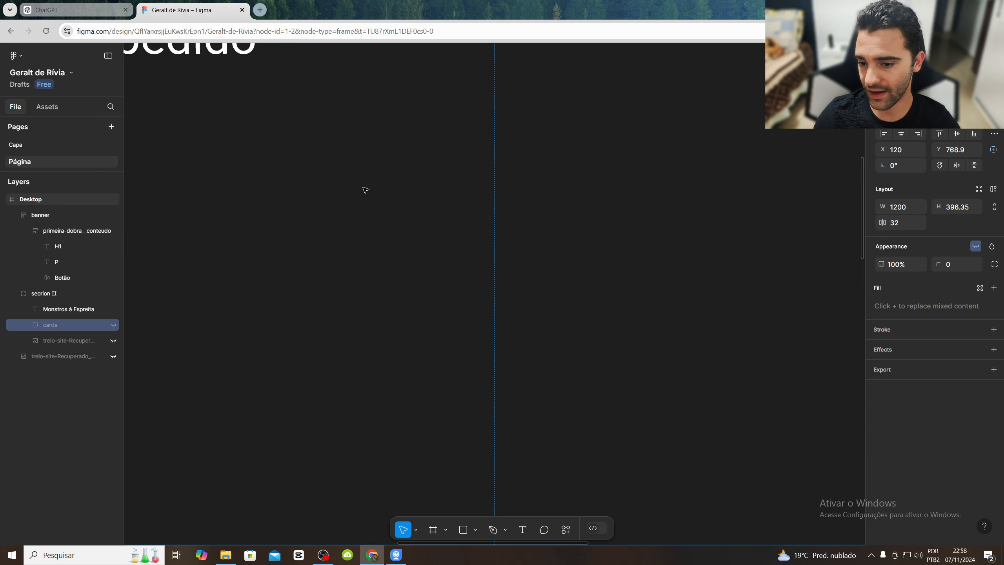
key("space")
left_click_drag(352, 79, 535, 282)
left_click_drag(313, 243, 517, 328)
left_click_drag(413, 277, 616, 334)
left_click_drag(495, 251, 530, 286)
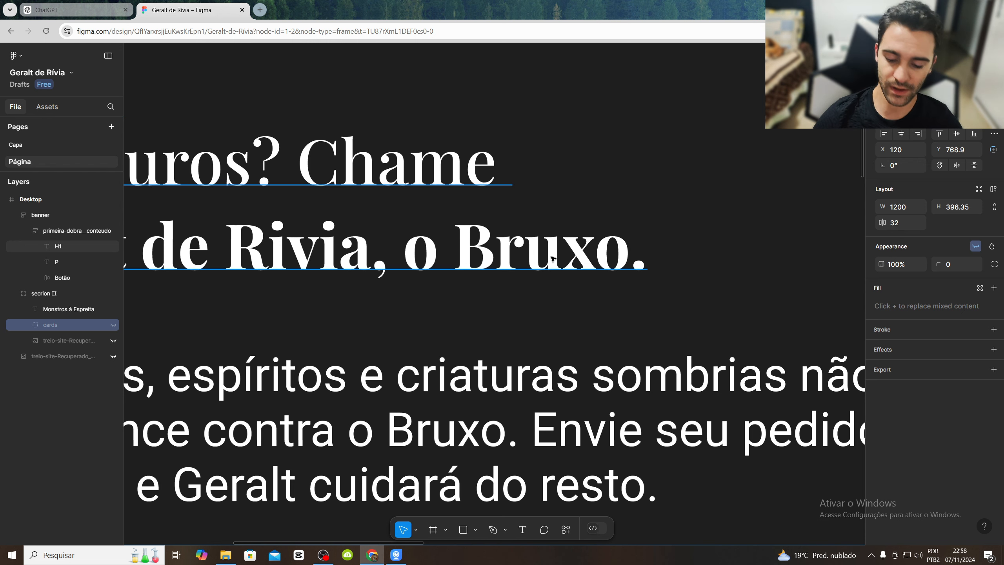
scroll(552, 258, "down", 3)
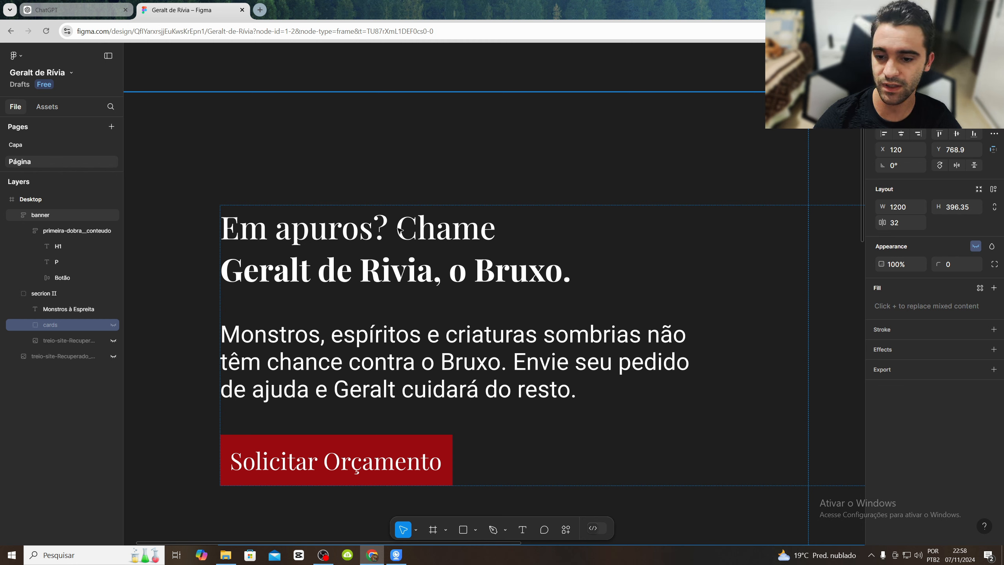
double_click(365, 251)
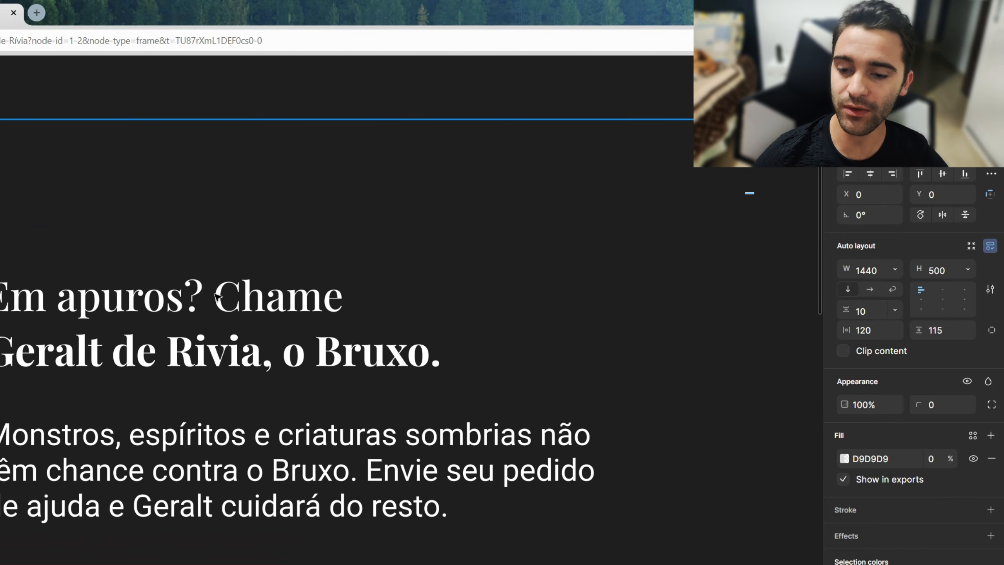
Inspect the typography settings of the banner's paragraph and H1 heading
key("ctrl+minus")
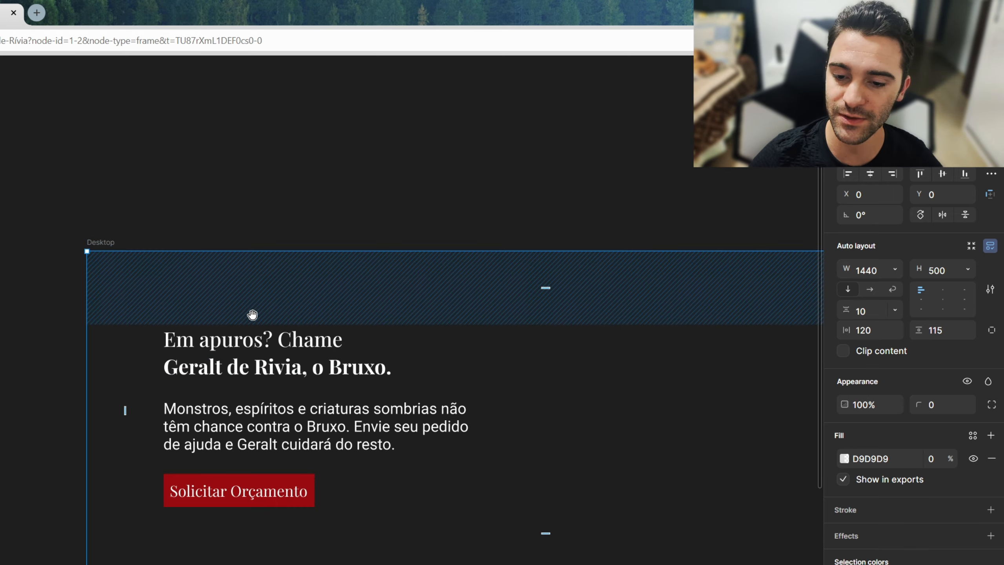
scroll(231, 342, "right", 5)
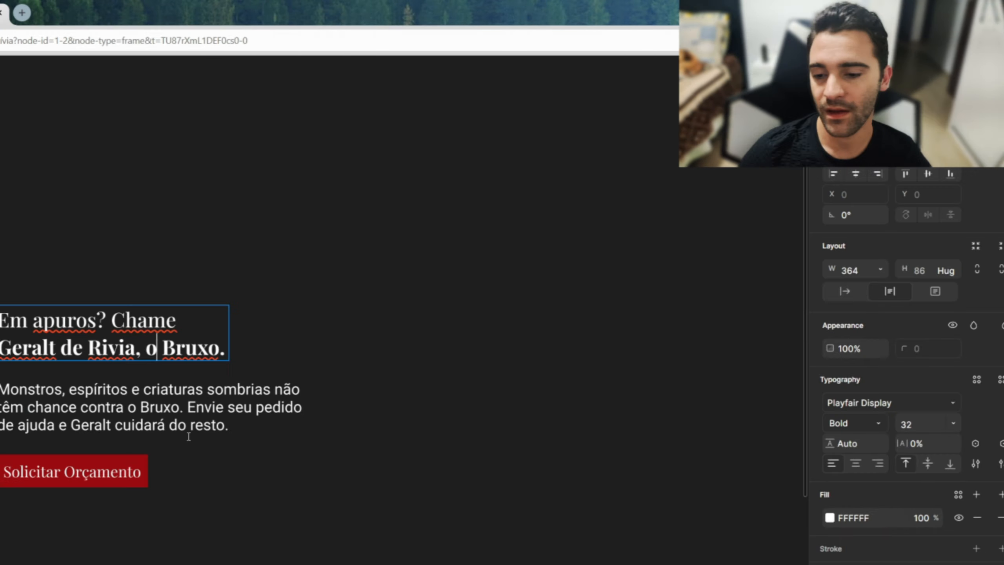
double_click(184, 420)
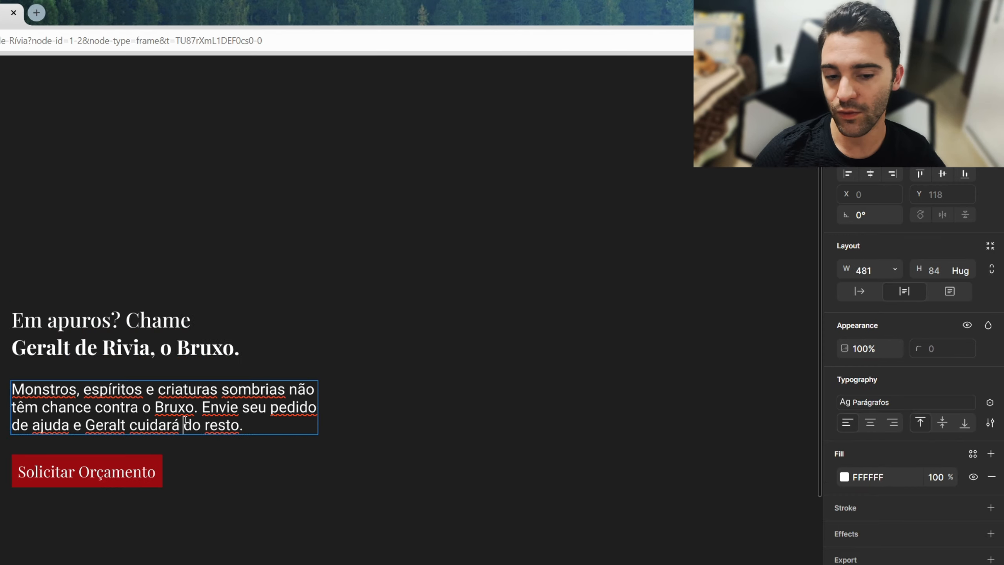
double_click(159, 347)
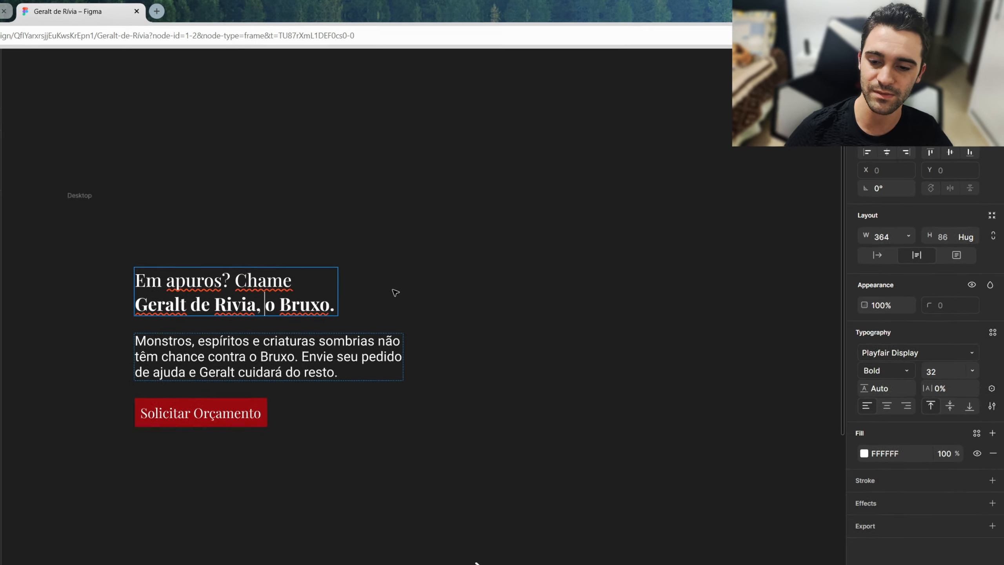
key("Escape")
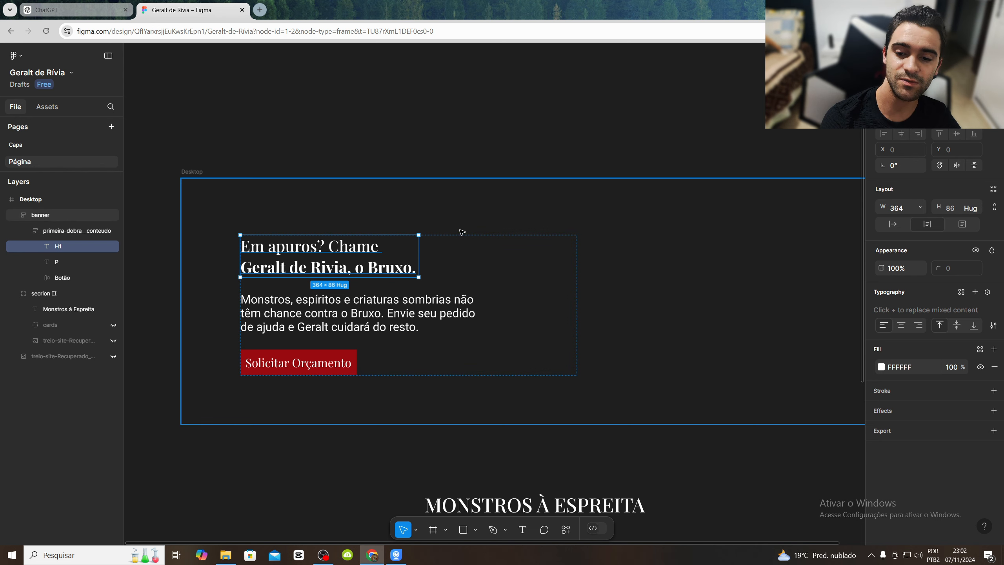
double_click(363, 257)
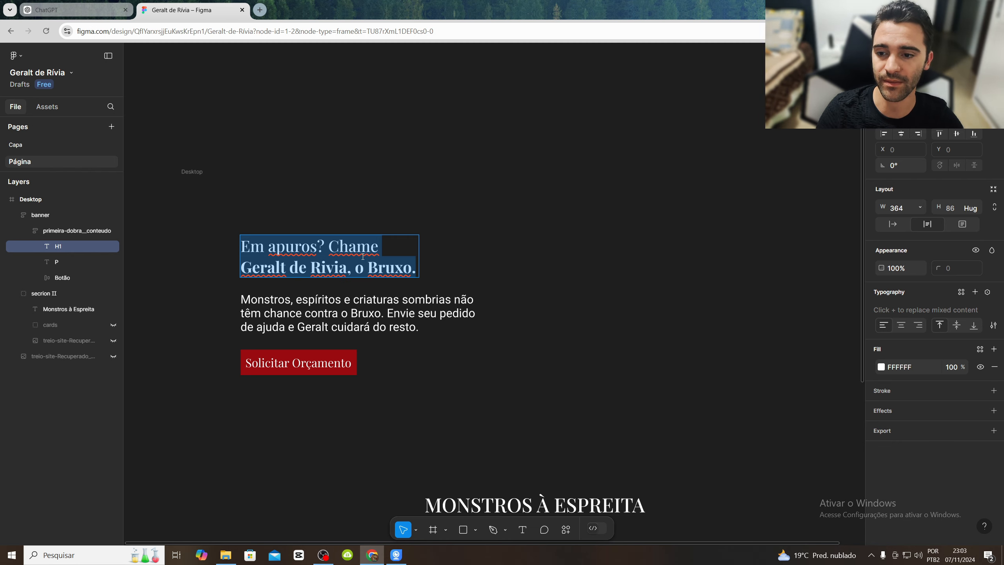
Search Google in a new browser tab for "sequencia de fibonacci para fontes"
left_click(256, 11)
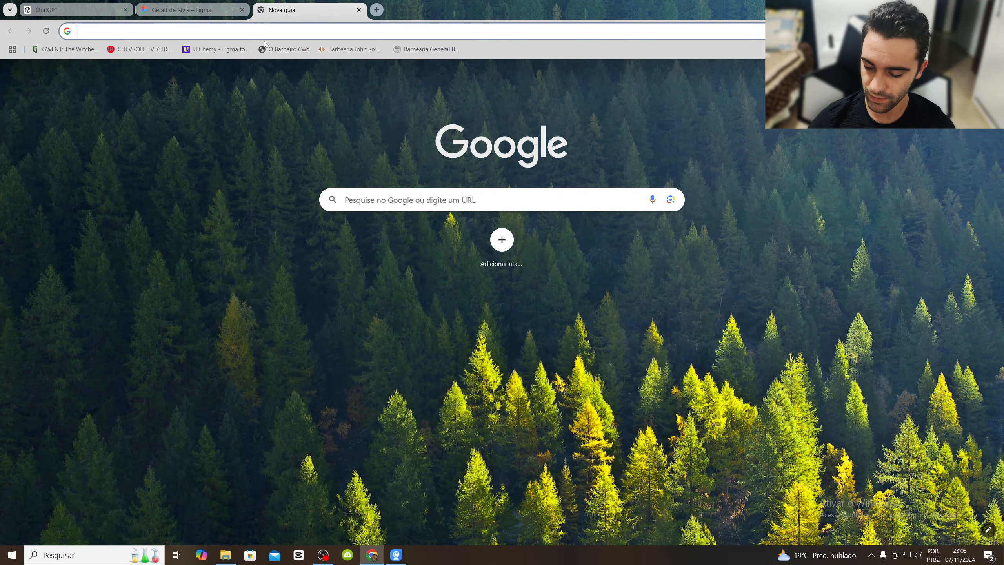
type("seq")
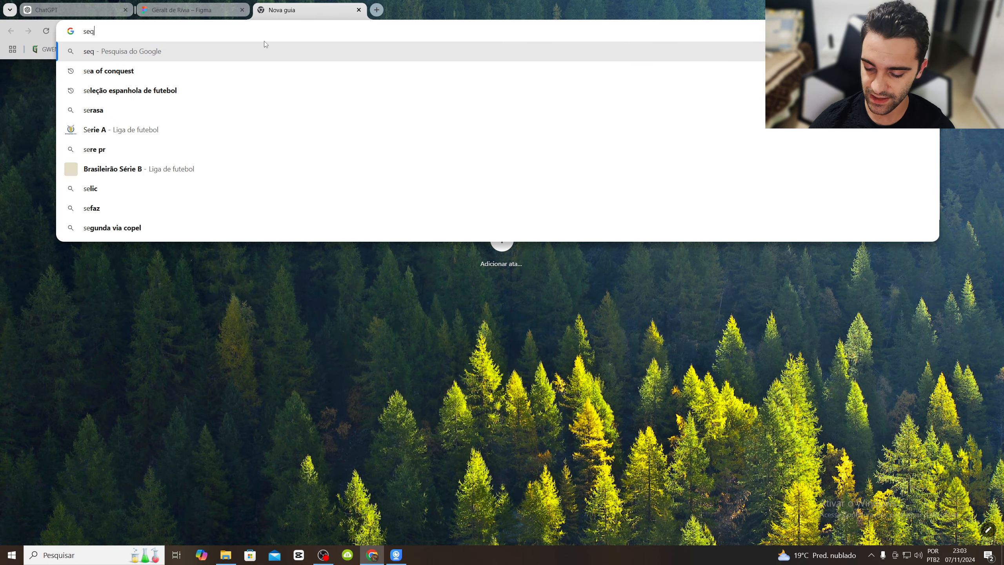
type("uencia de ")
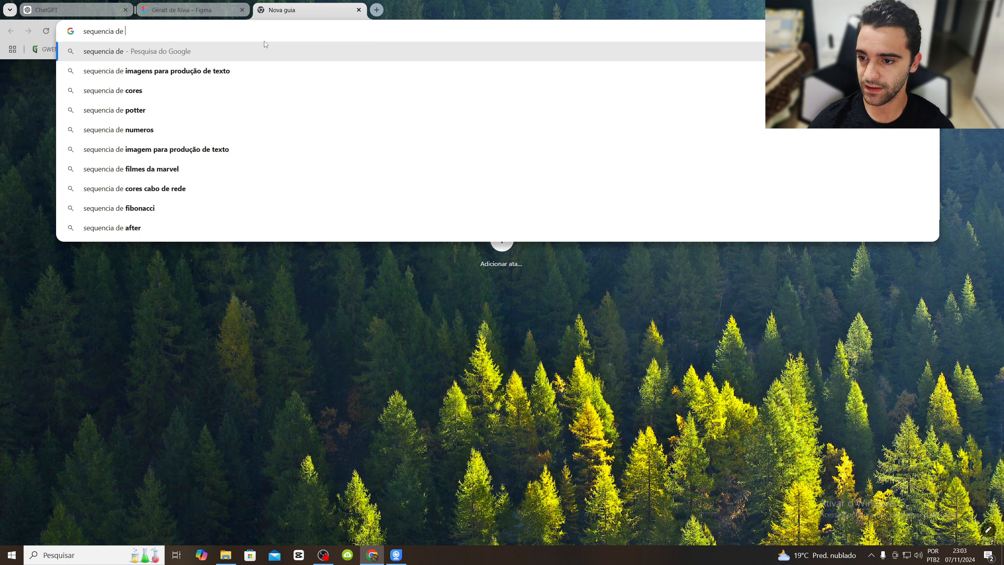
type("fibona")
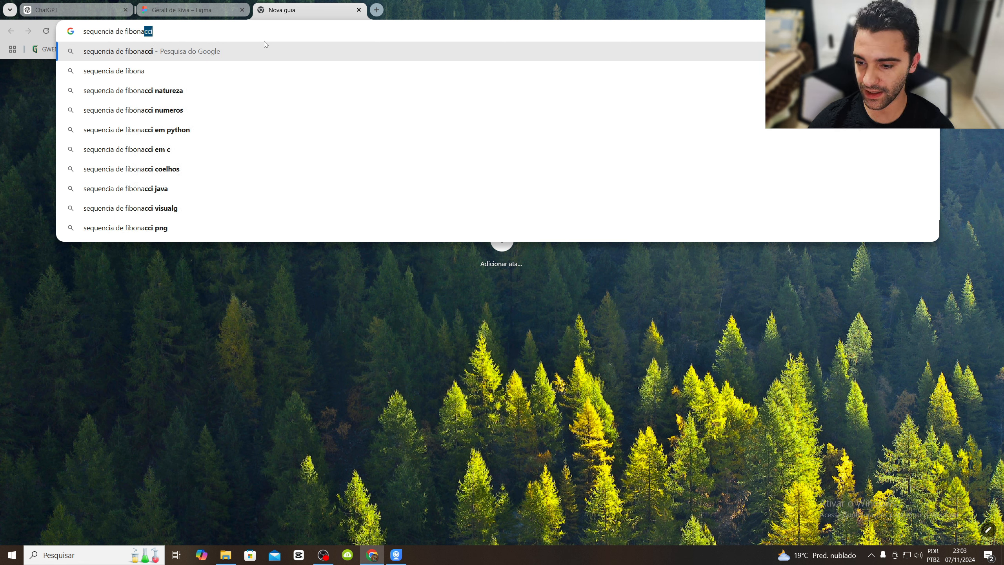
type("cci ")
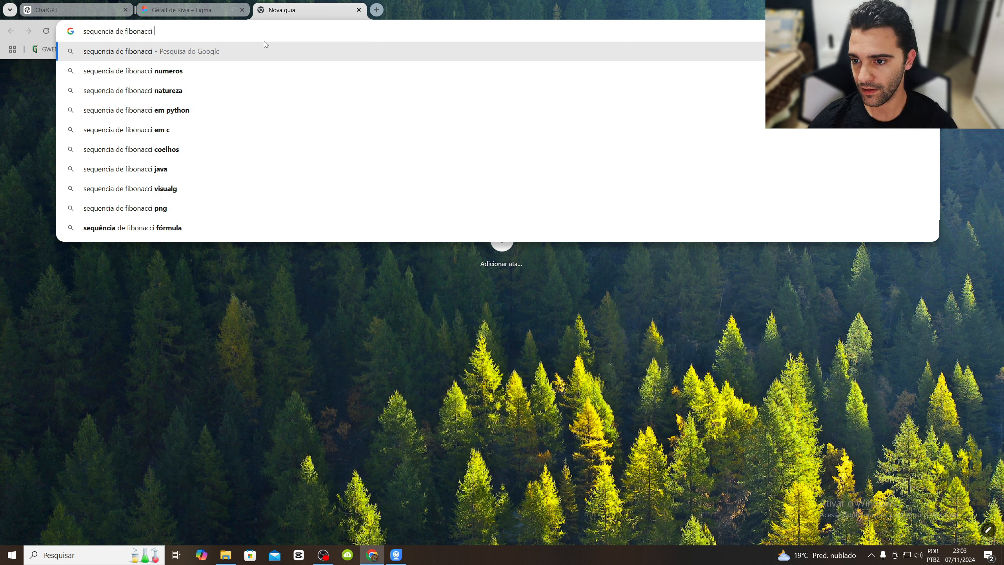
type("para fontes")
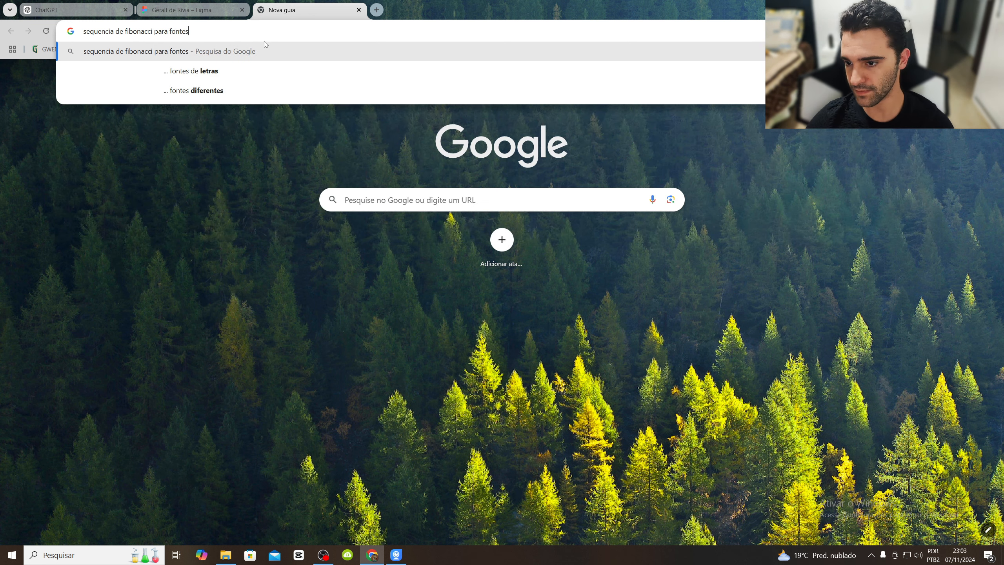
key("Return")
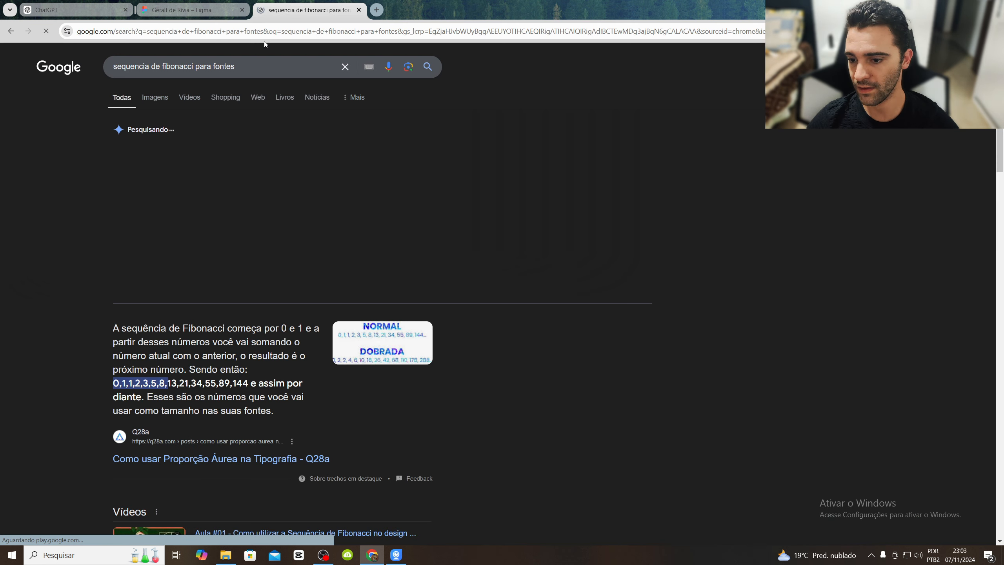
Open the Q28a article on the golden ratio in typography and read its normal and doubled Fibonacci font-size scales
left_click(226, 464)
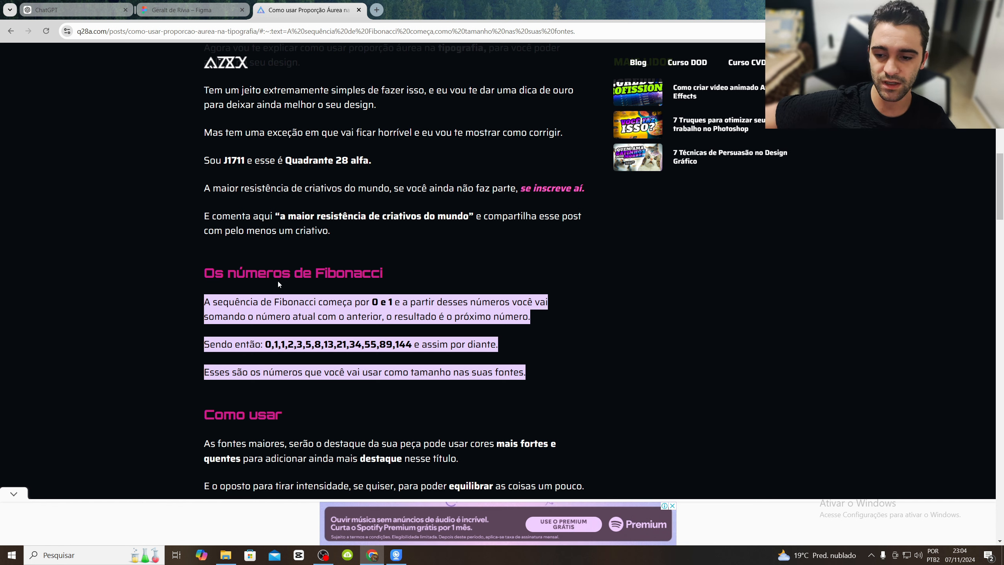
left_click_drag(273, 278, 360, 278)
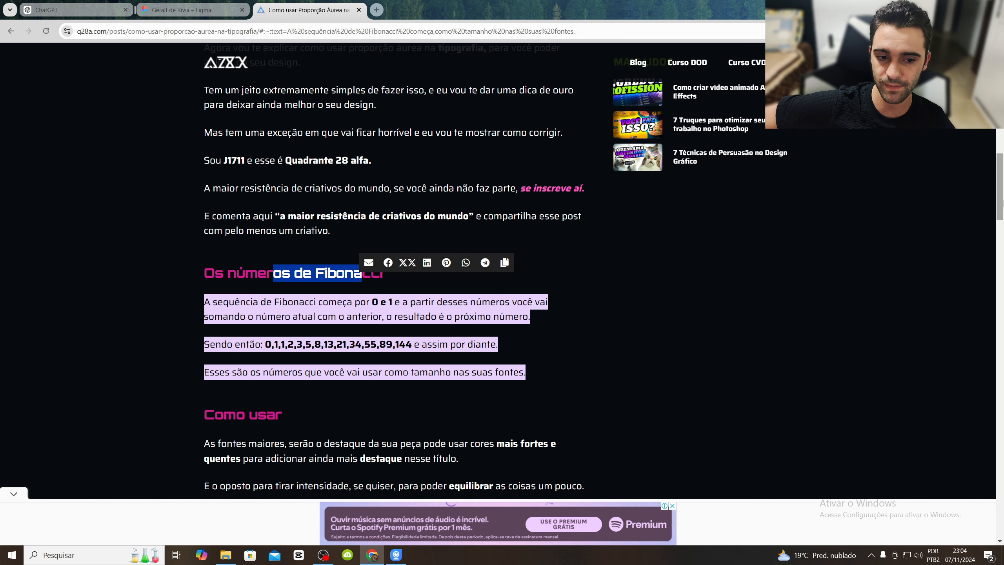
left_click_drag(1001, 192, 1002, 264)
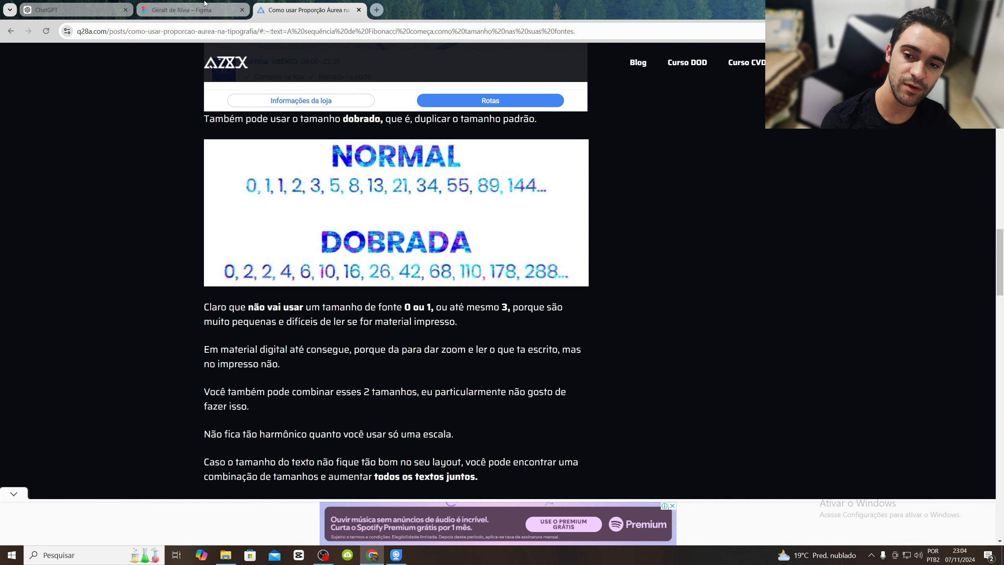
Switch back to the Geralt de Rívia file in Figma and show the Desktop frame's 12-column layout grid
left_click(186, 10)
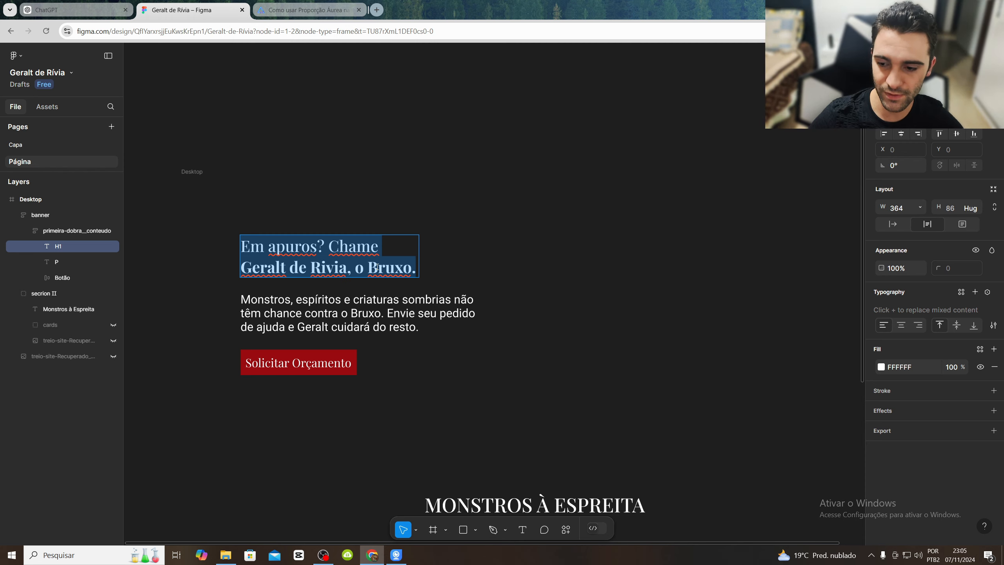
left_click(50, 200)
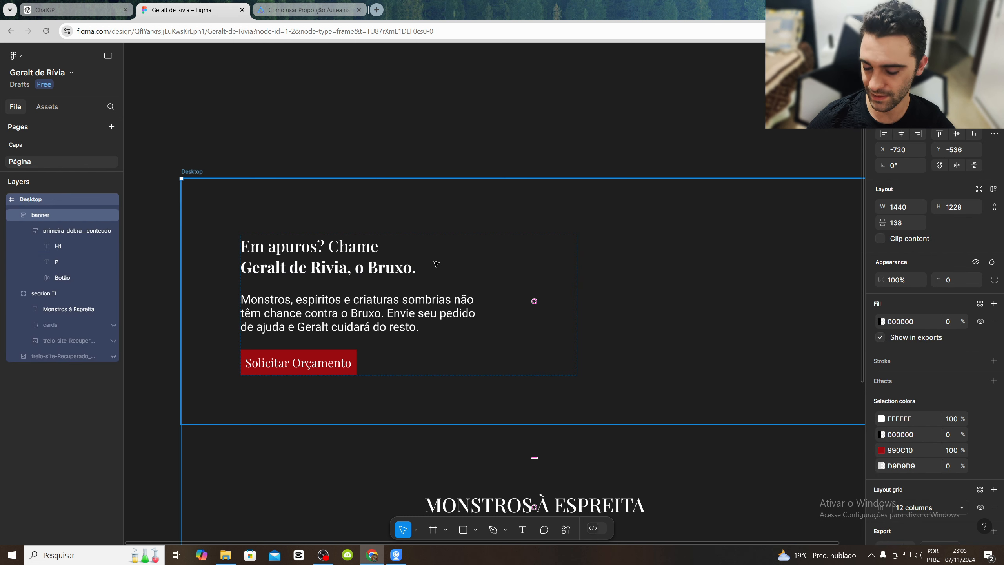
key("ctrl+shift+4")
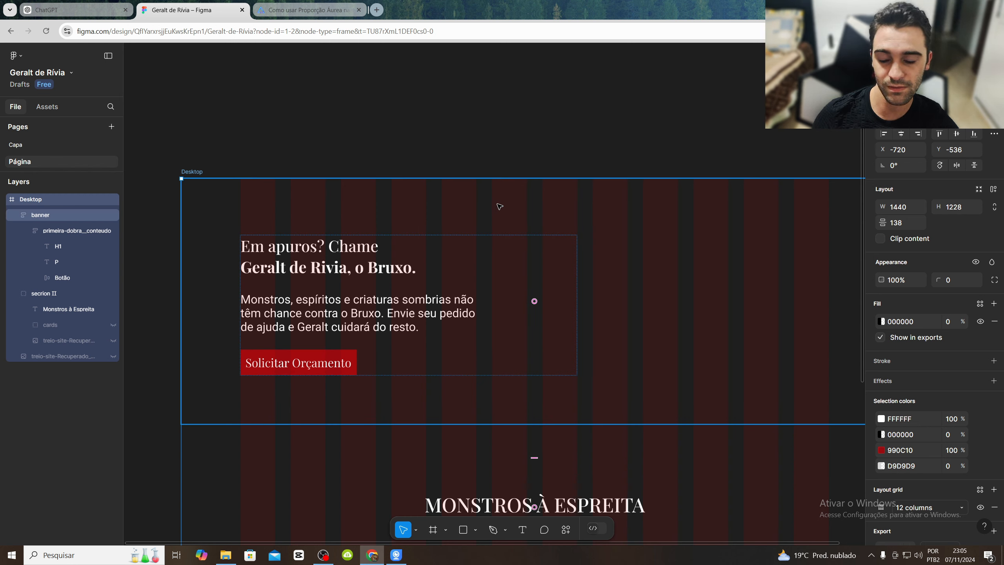
Inspect the H1 heading's text box and its alignment with the layout grid columns
left_click(377, 255)
left_click(375, 256)
left_click(371, 258)
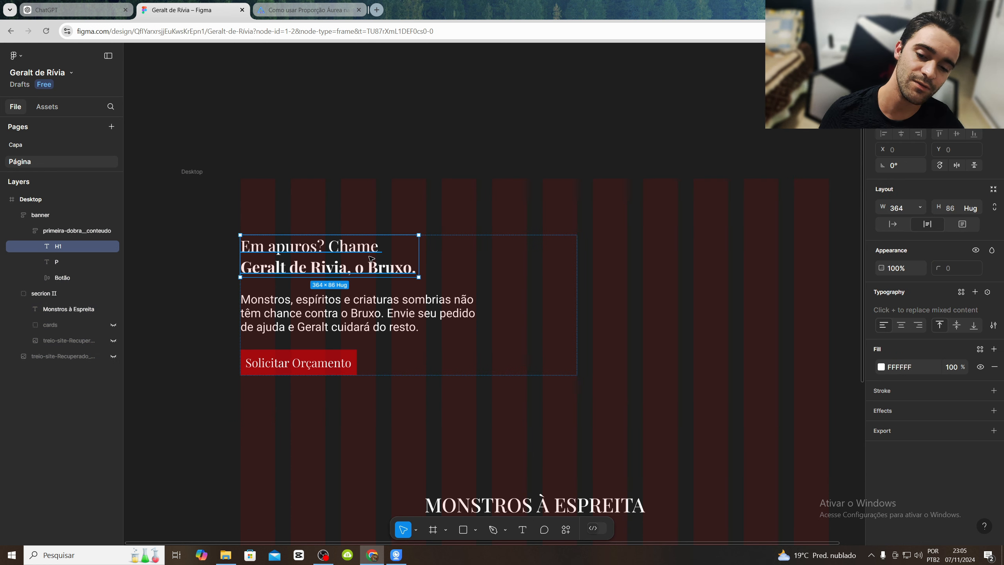
double_click(369, 259)
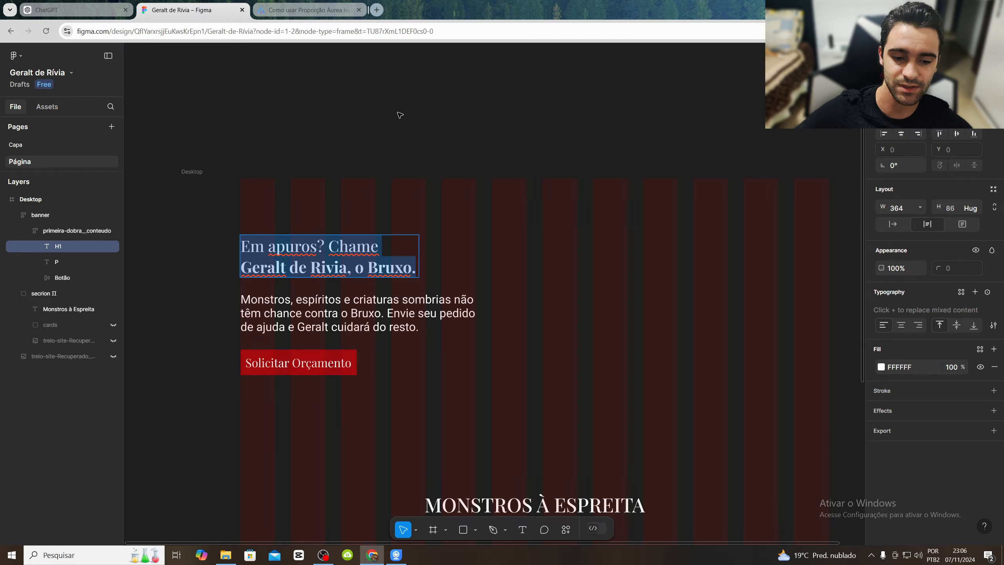
key("Escape")
key("Escape")
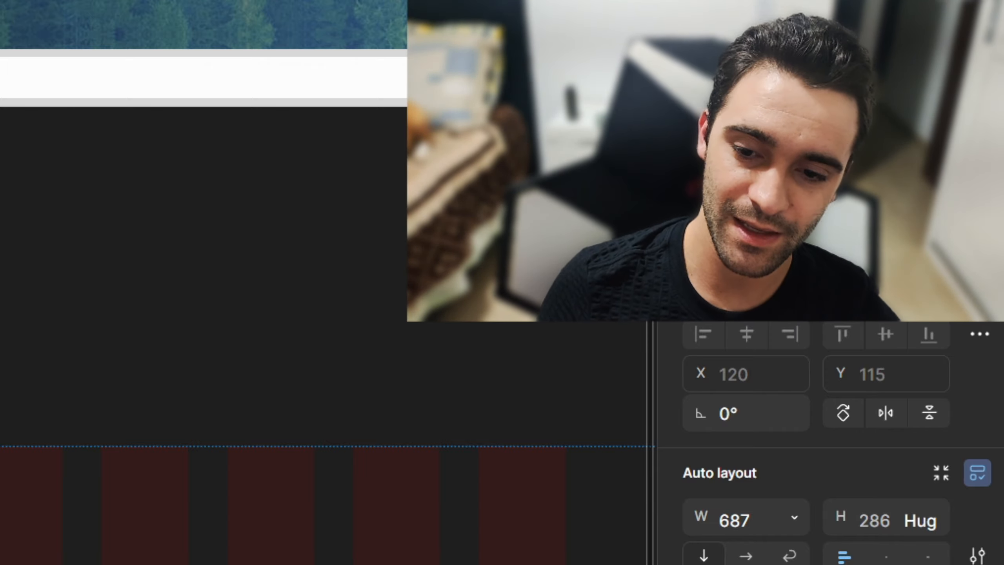
Select the banner frame and examine its auto layout dimensions and extent against the column grid
left_click(63, 207)
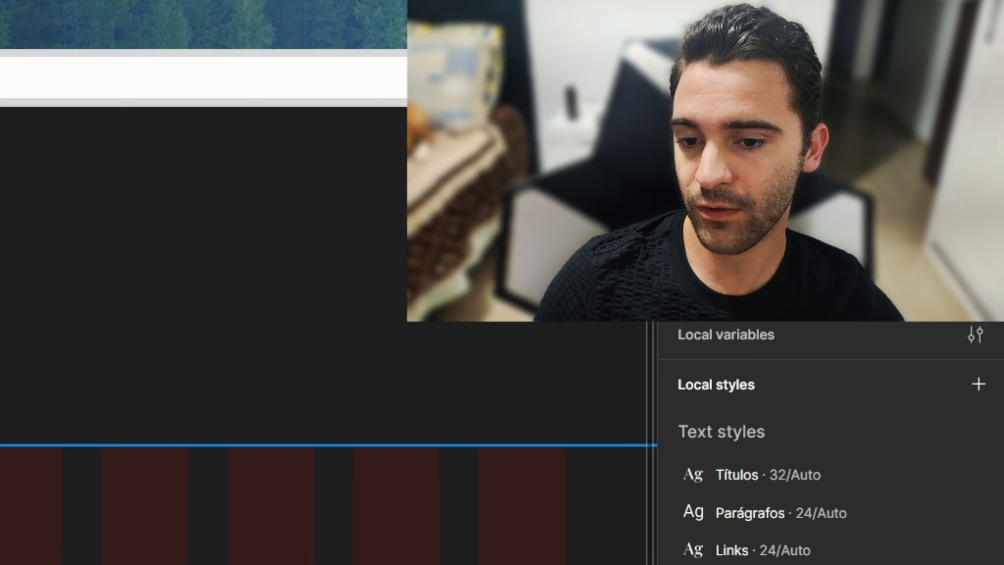
left_click(271, 507)
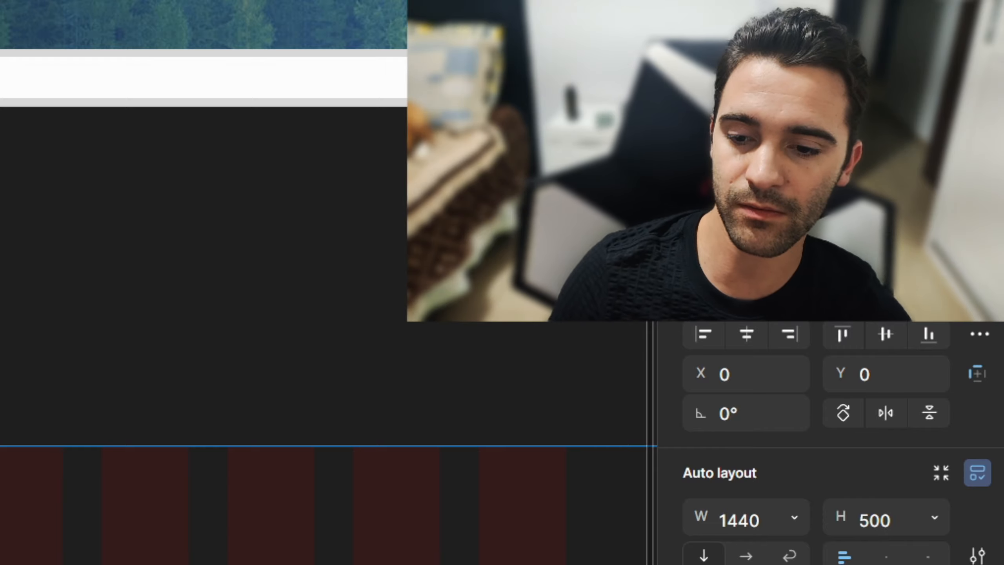
scroll(11, 231, "down", 3)
scroll(11, 231, "right", 5)
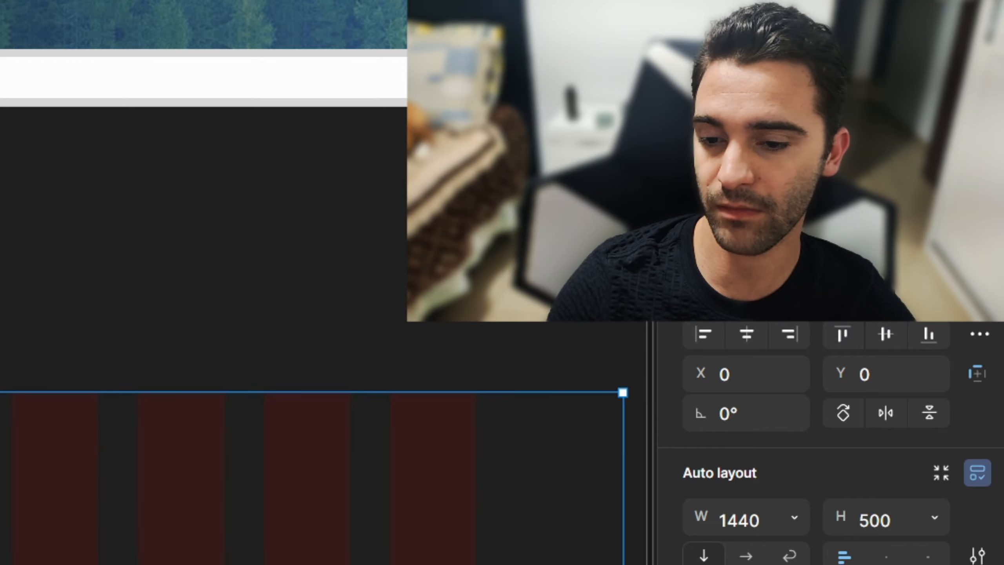
scroll(316, 435, "left", 1)
scroll(316, 435, "down", 5)
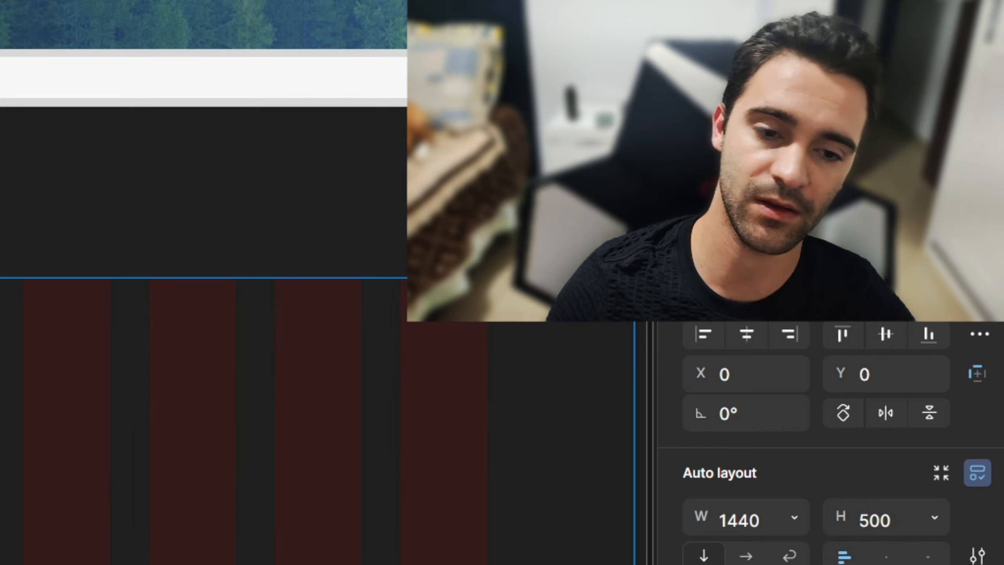
Hide the layout grid columns overlaid on the Desktop frame
scroll(316, 435, "down", 1)
scroll(316, 435, "right", 1)
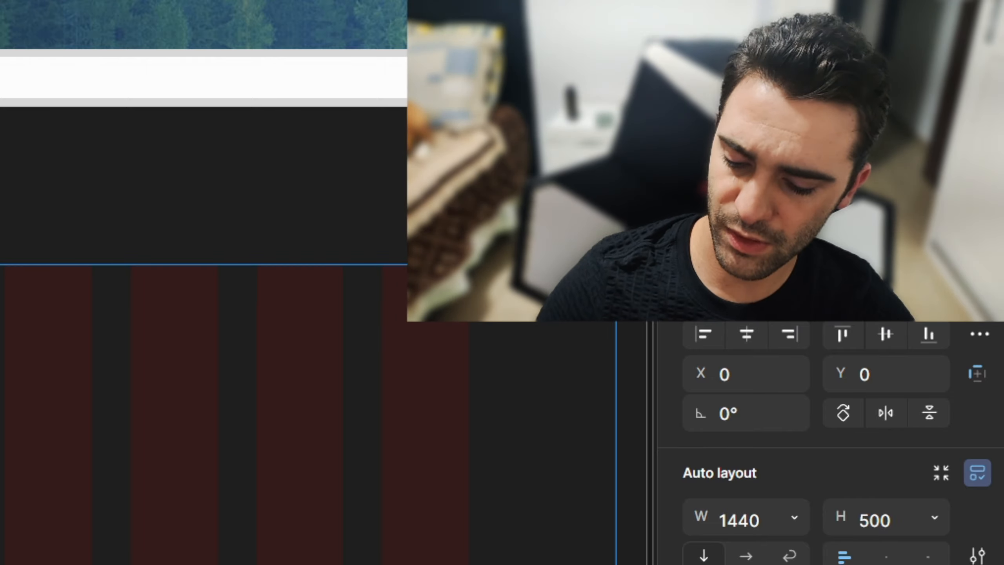
key("shift+g")
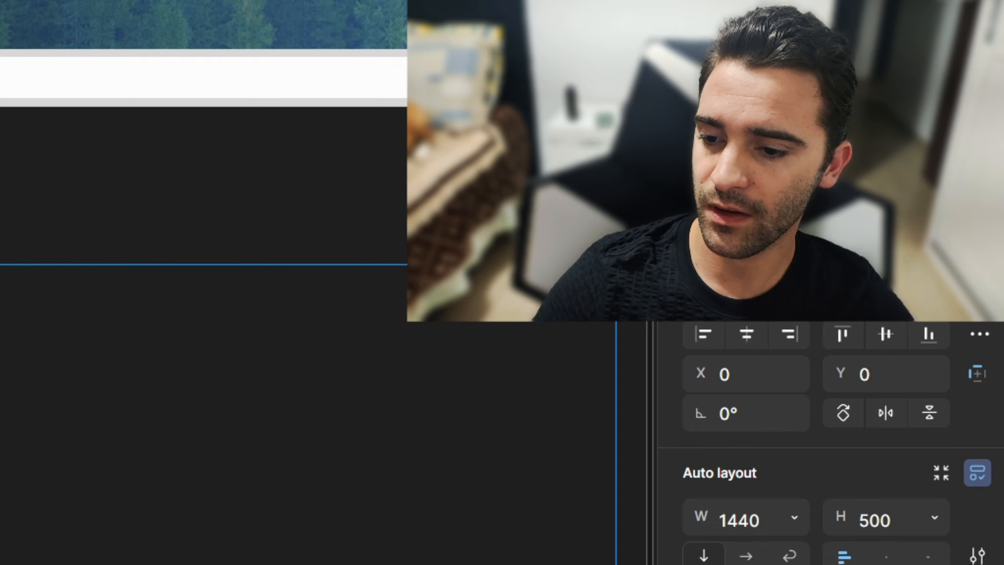
key("Escape")
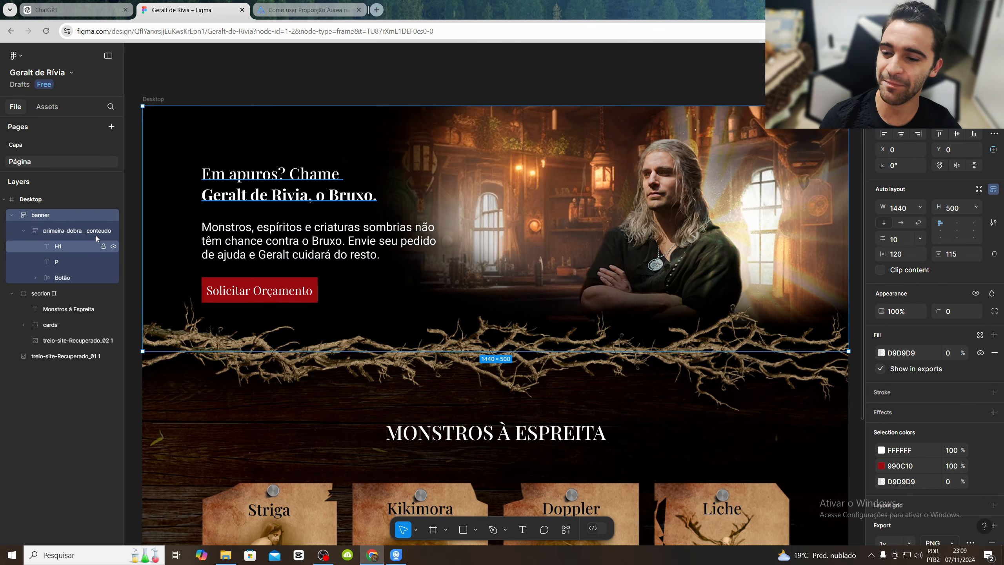
Hide the banner's primeira-dobra__conteudo frame and the editor interface so only the artwork is displayed on the canvas
left_click(113, 231)
left_click(113, 231)
left_click(113, 230)
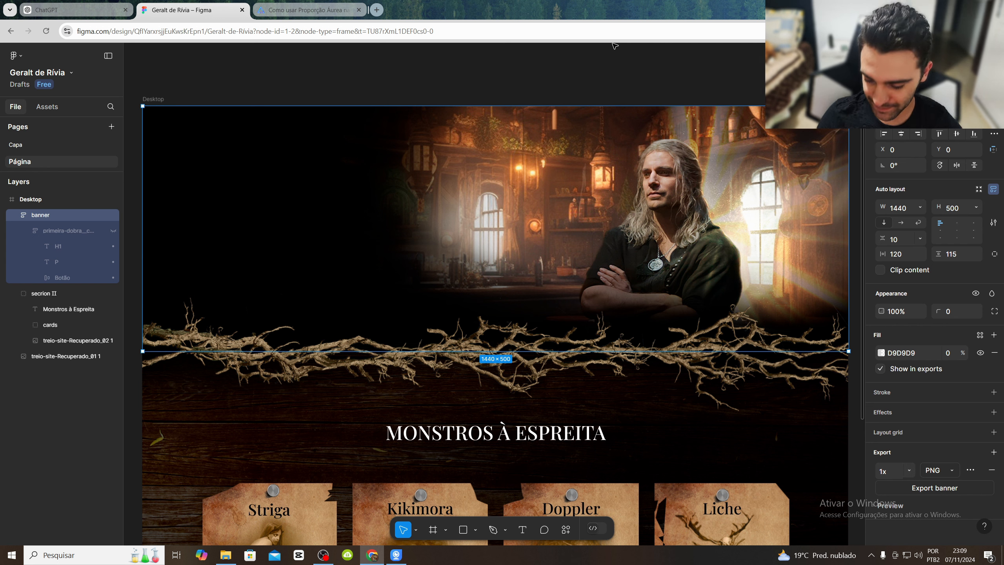
key("ctrl+backslash")
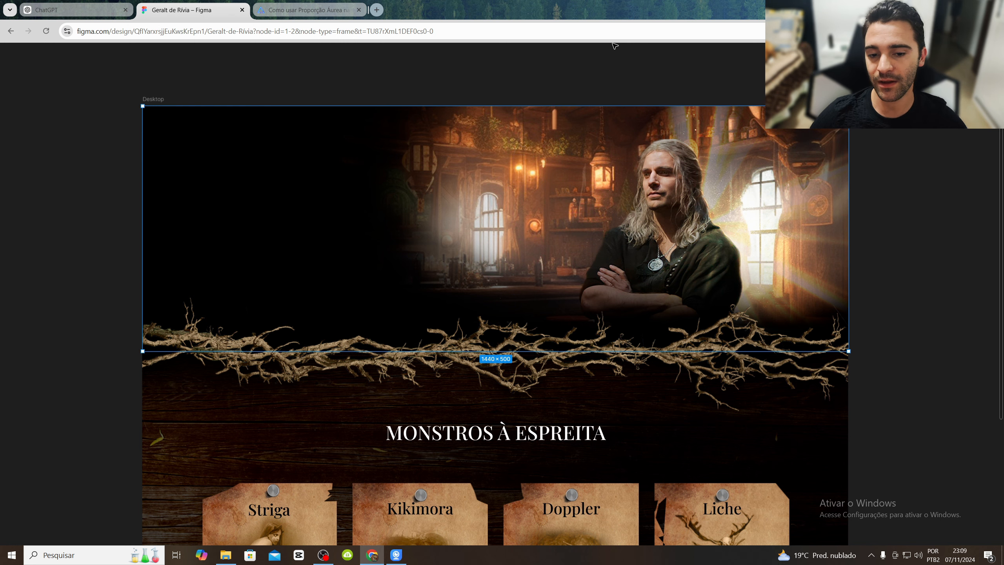
Examine the banner artwork up close, including the Geralt figure, background lighting and the branches leading into the monsters section
key("ctrl+plus")
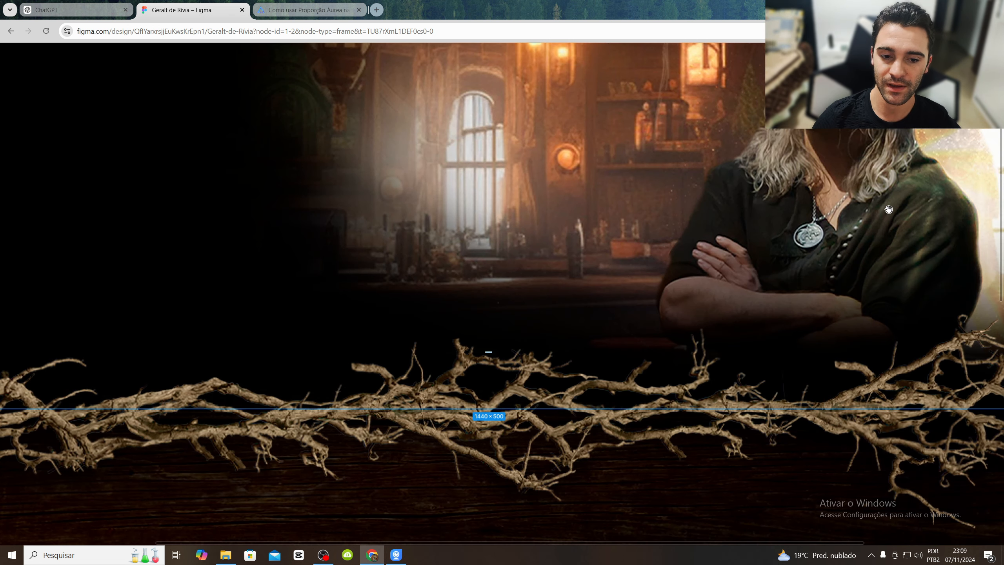
left_click_drag(888, 210, 508, 341)
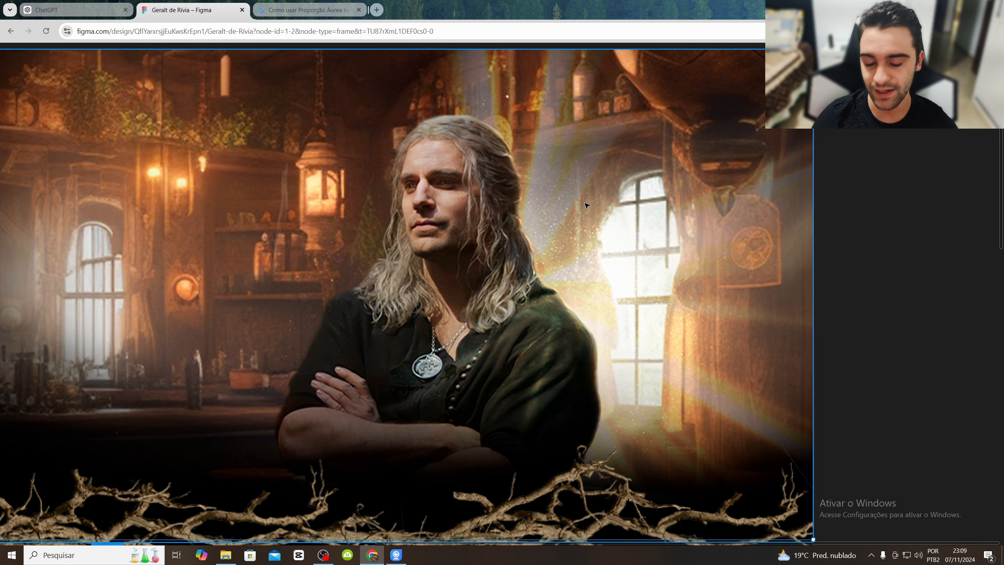
key("minus")
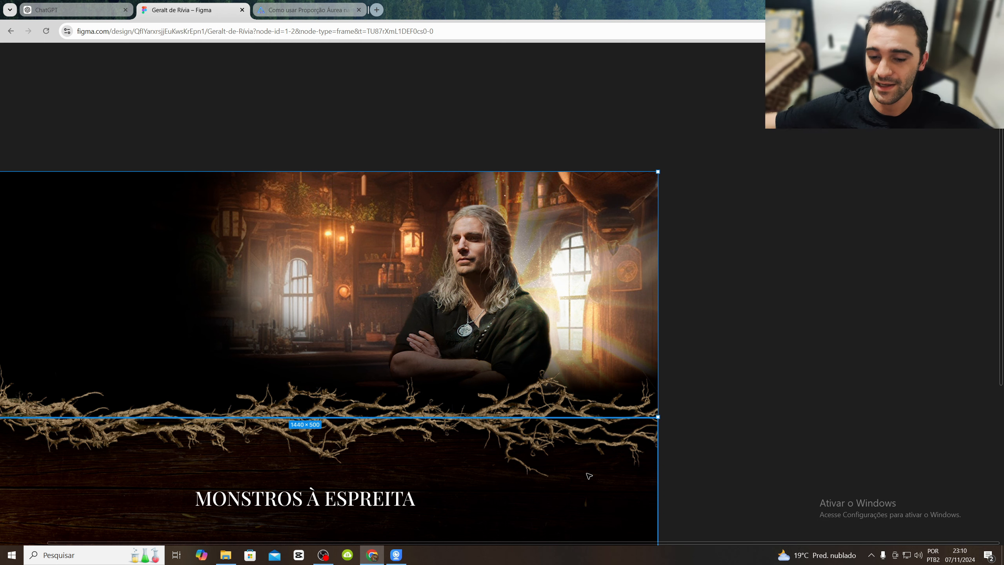
key("ctrl+plus")
key("ctrl+plus")
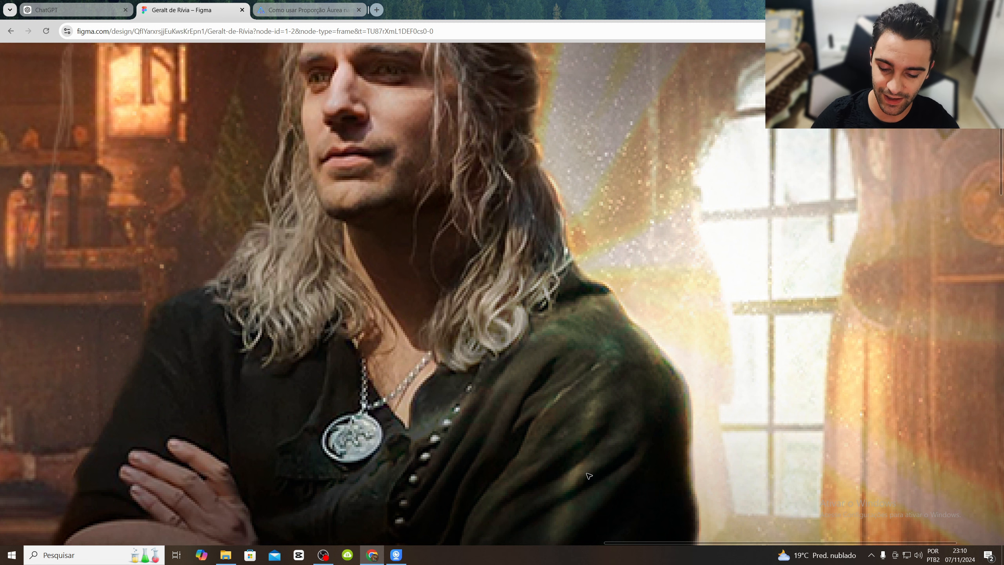
key("ctrl+minus")
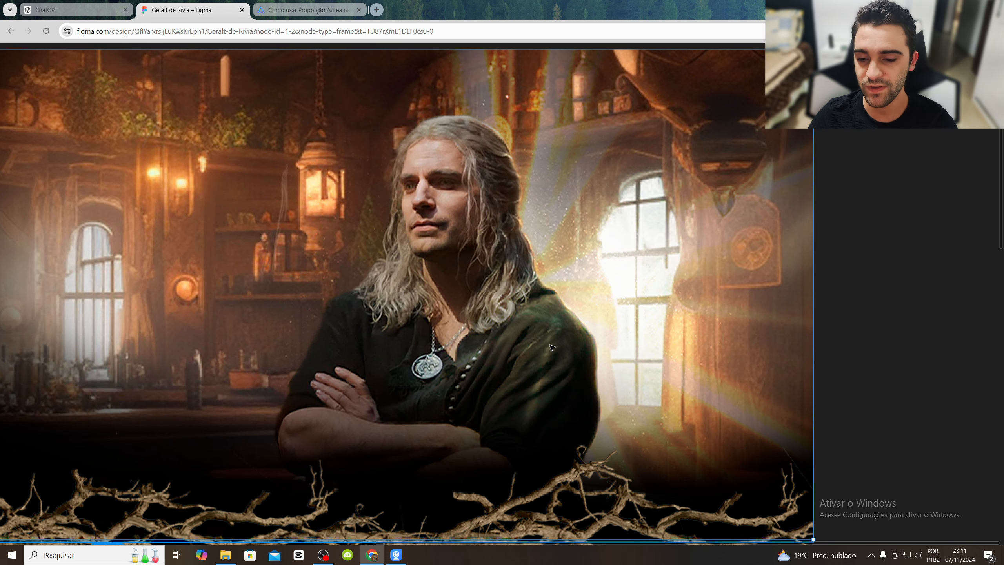
key("minus")
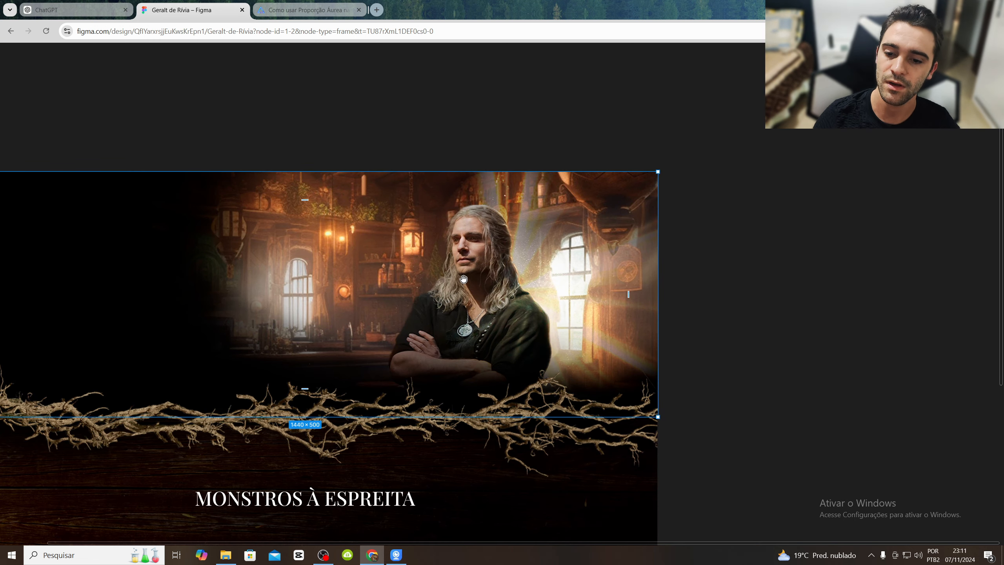
left_click_drag(463, 280, 625, 293)
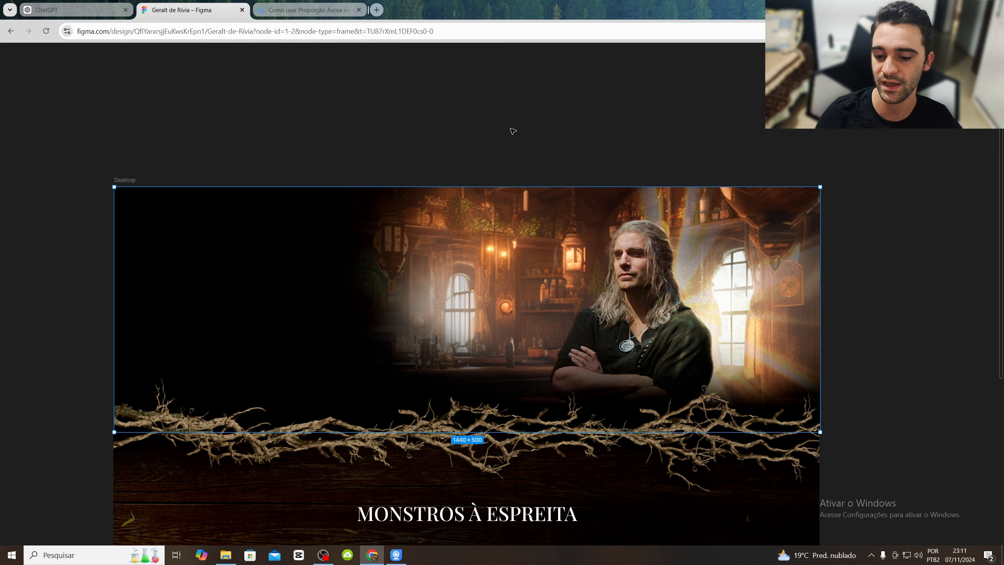
left_click_drag(525, 476, 531, 232)
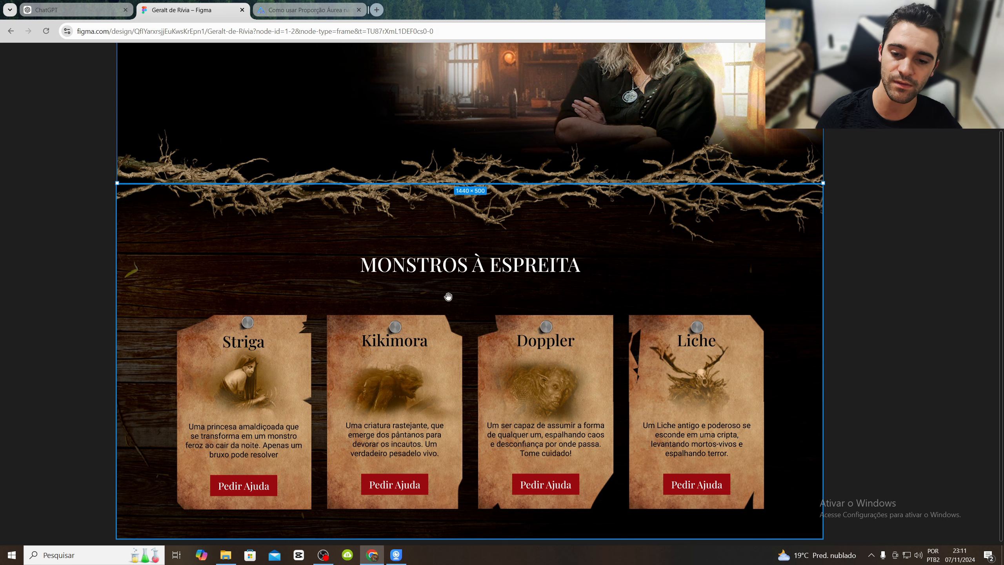
scroll(449, 294, "up", 5)
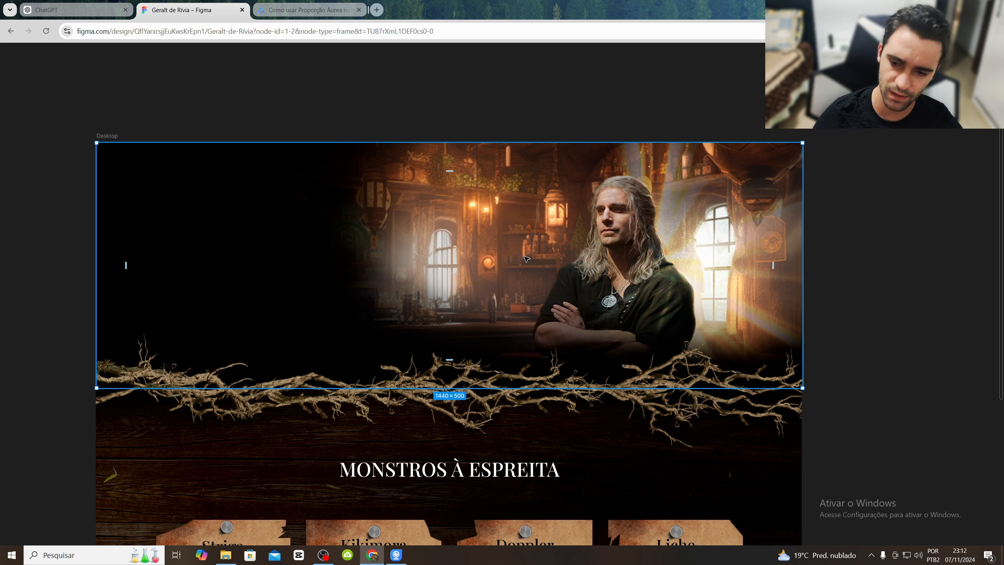
Check the banner artwork against the layout grid, hide the grid again and clear the selection
key("shift+g")
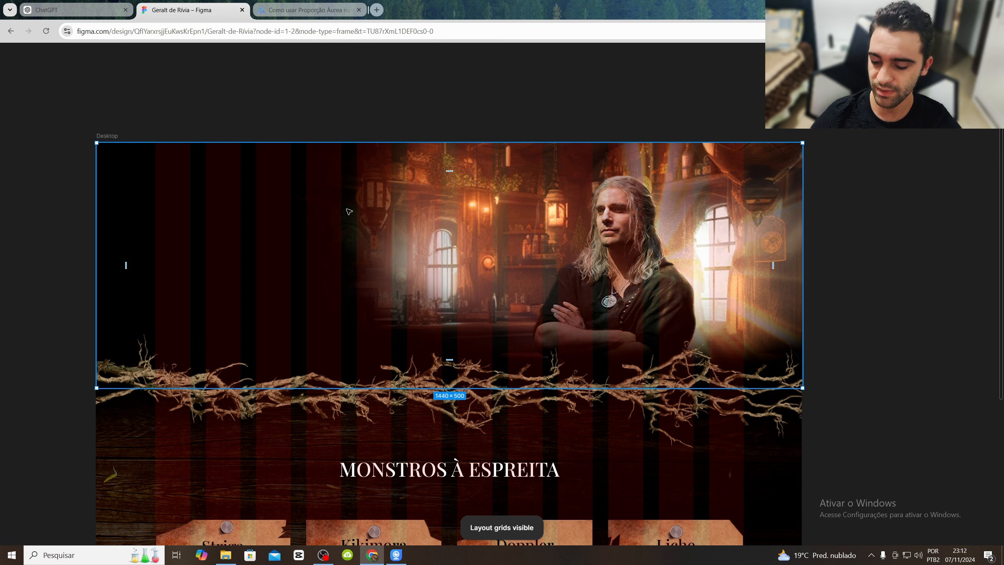
key("shift+g")
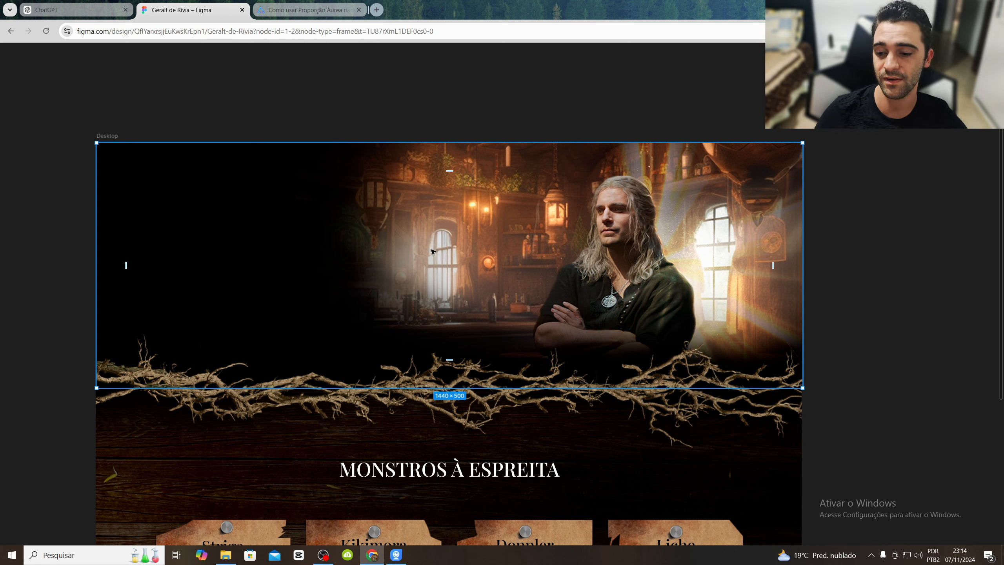
left_click(26, 300)
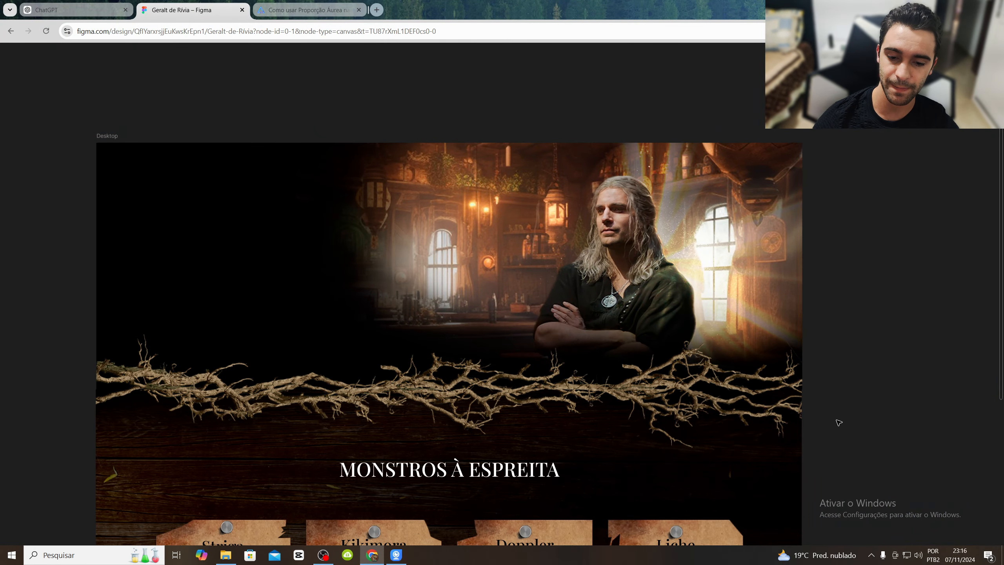
Examine the Monstros à Espreita section, its four monster cards and the visual transition from the banner above
scroll(667, 386, "down", 5)
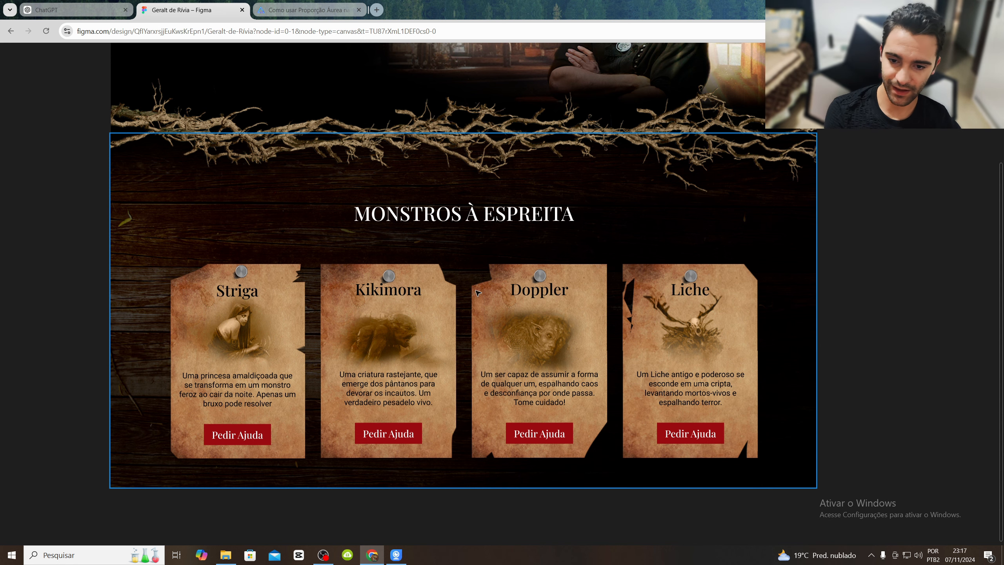
scroll(1002, 235, "up", 3)
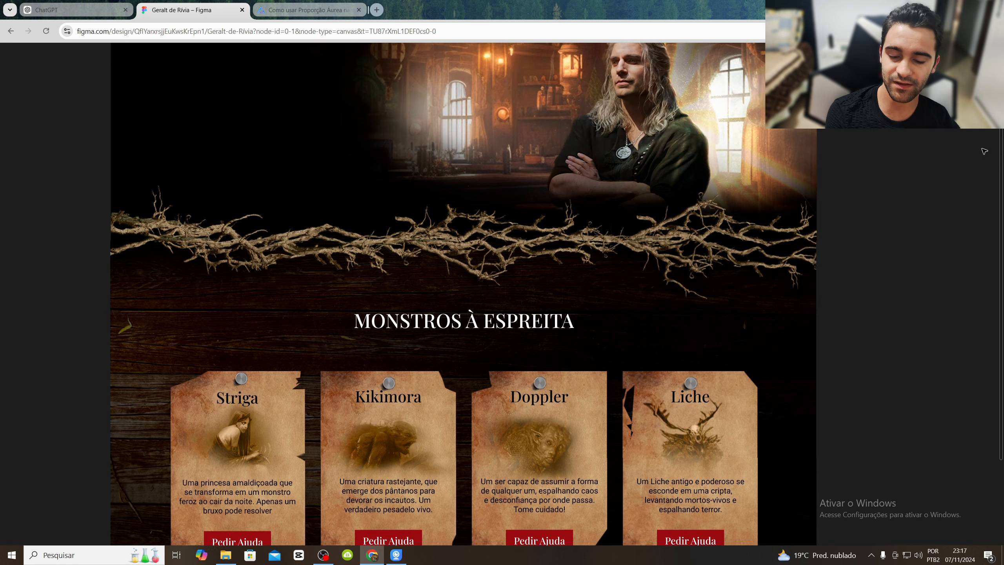
scroll(1002, 236, "down", 3)
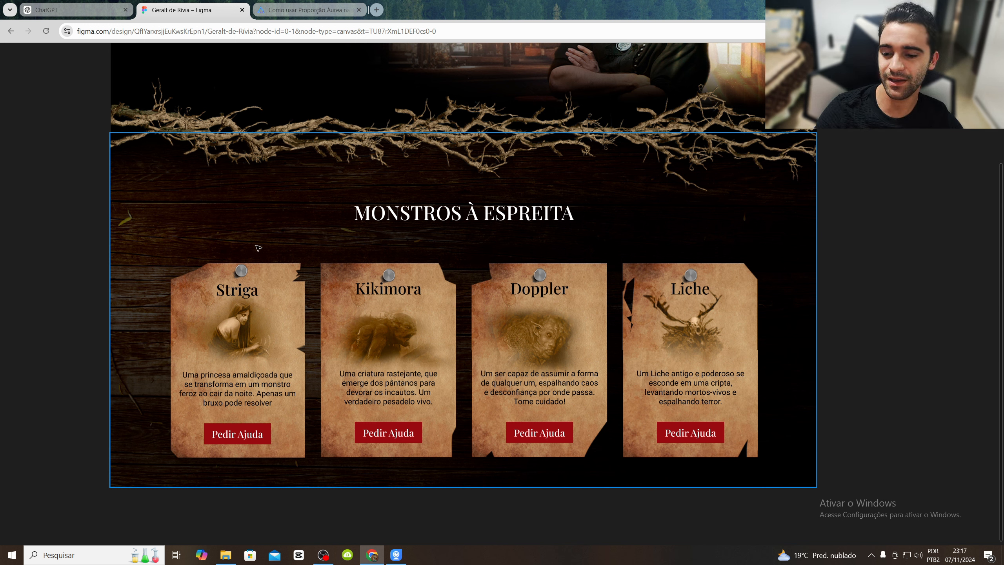
scroll(1002, 307, "up", 3)
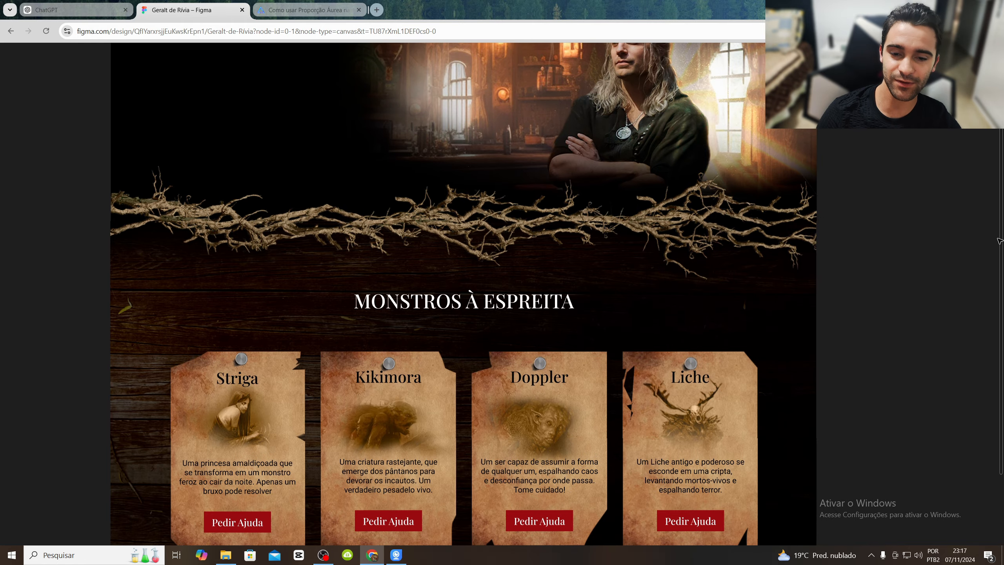
scroll(999, 197, "up", 2)
scroll(1000, 197, "down", 3)
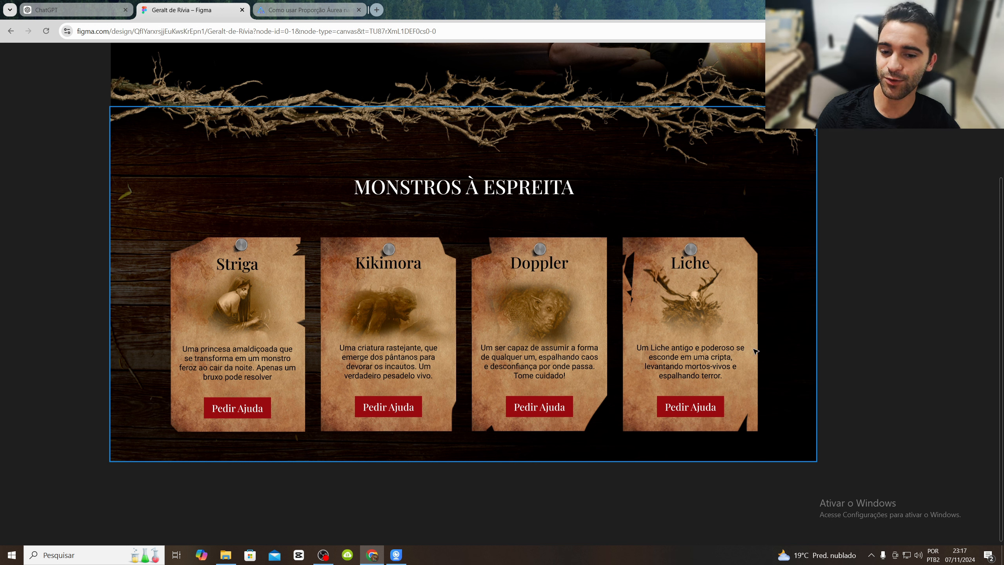
scroll(999, 255, "up", 1)
scroll(999, 255, "up", 5)
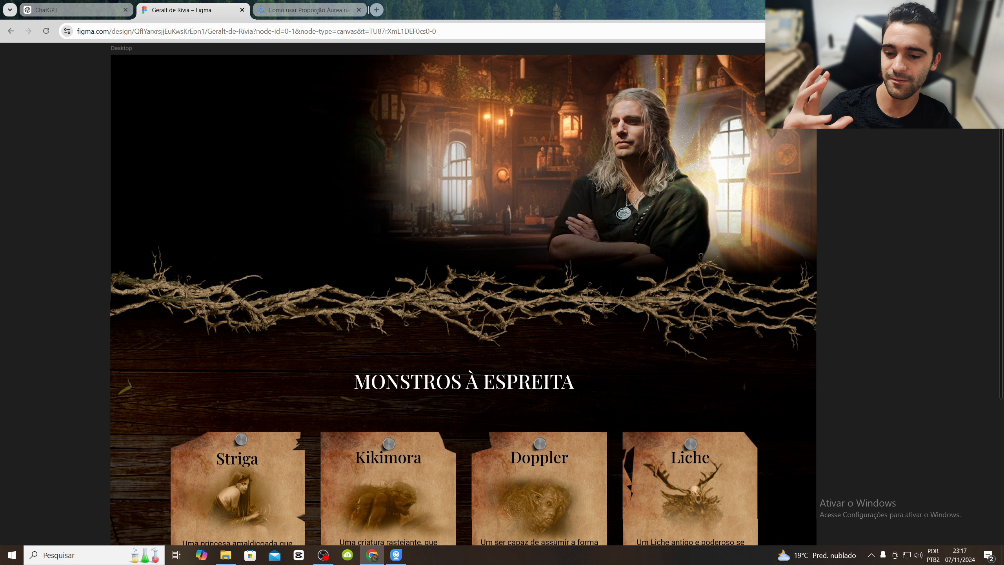
scroll(463, 294, "down", 3)
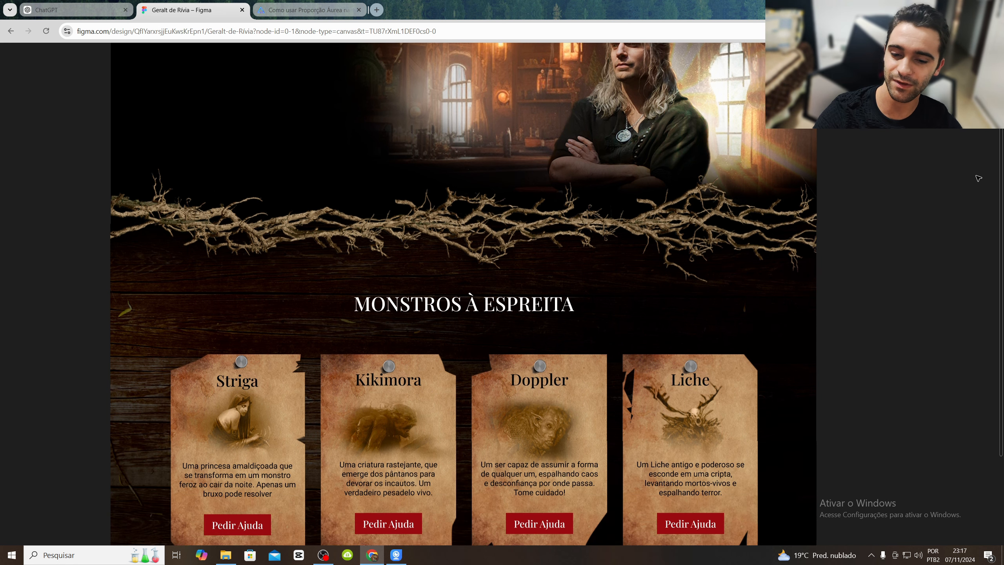
scroll(464, 294, "up", 3)
scroll(463, 294, "up", 1)
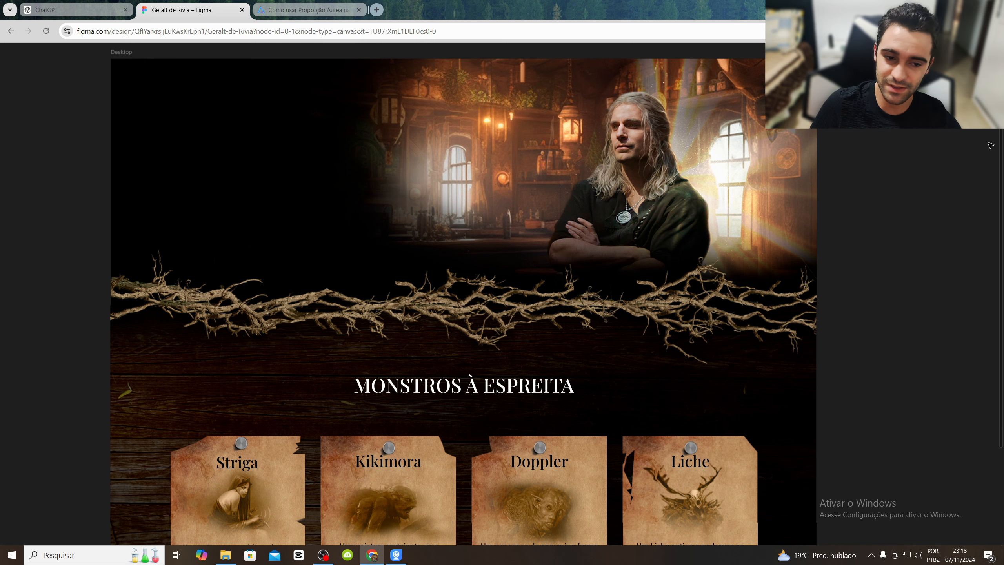
scroll(990, 145, "down", 5)
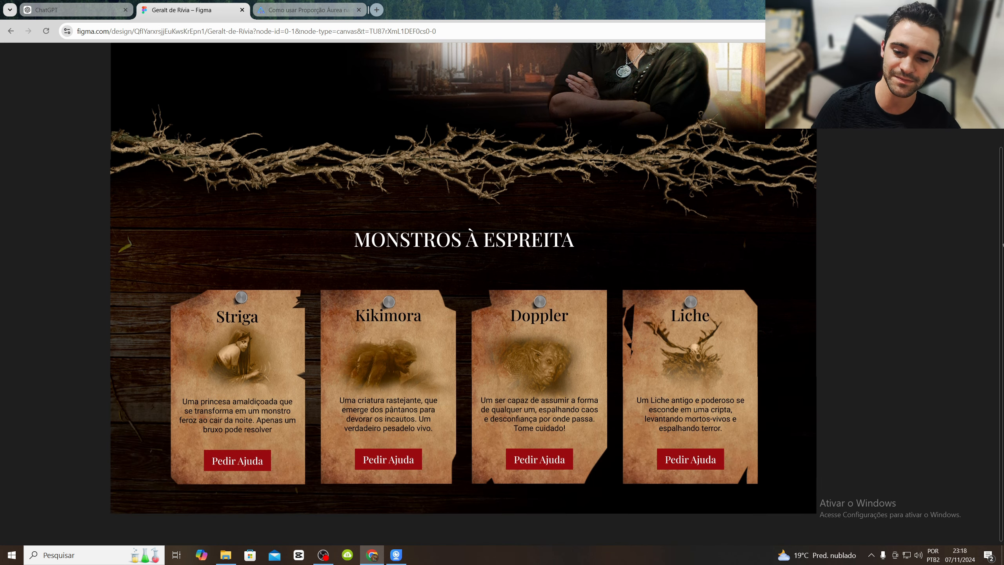
Select the banner frame and bring back the editor interface with its layers and properties
scroll(462, 277, "up", 4)
left_click(262, 209)
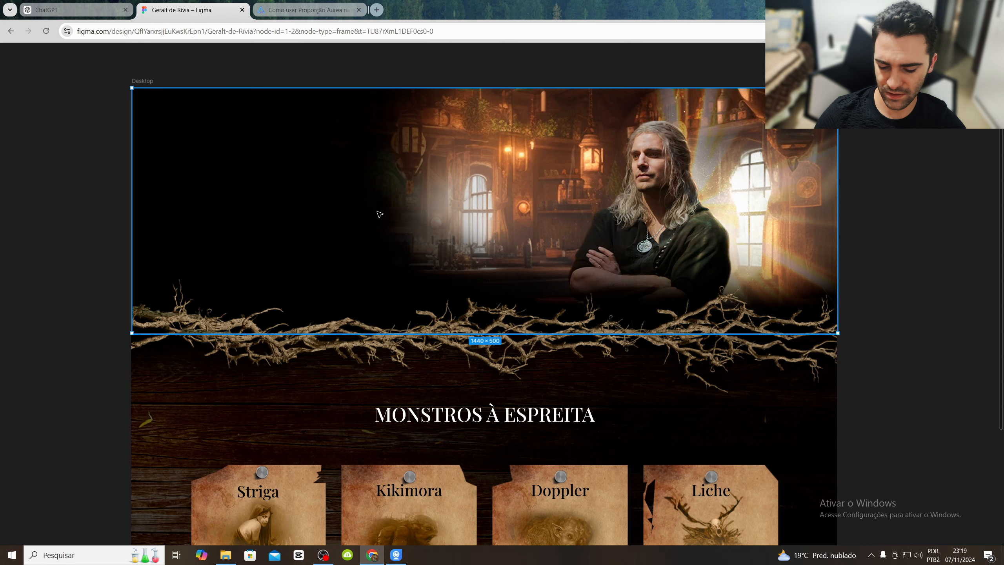
key("ctrl+backslash")
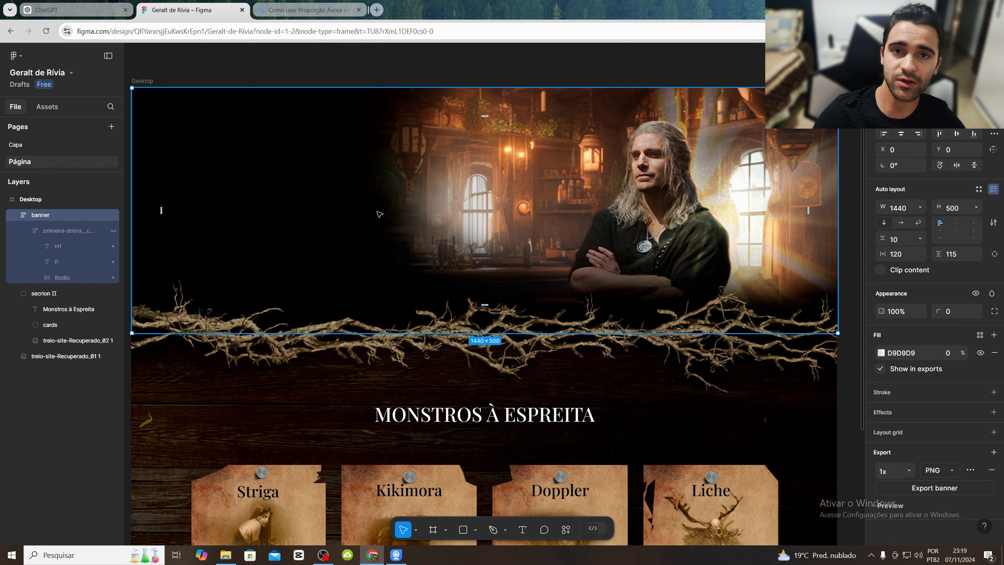